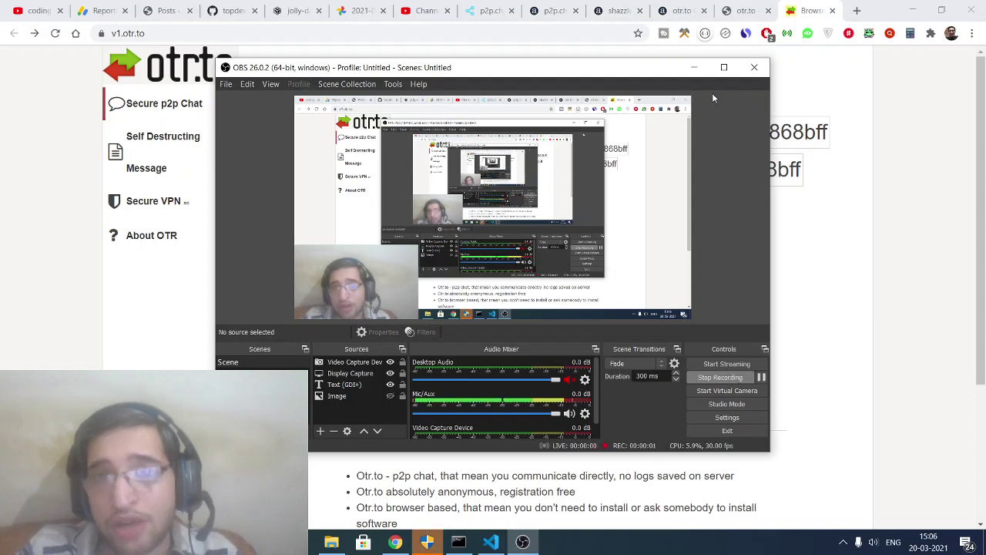
Minimize the OBS window so the v1.otr.to chat link and personal ID show
click(694, 74)
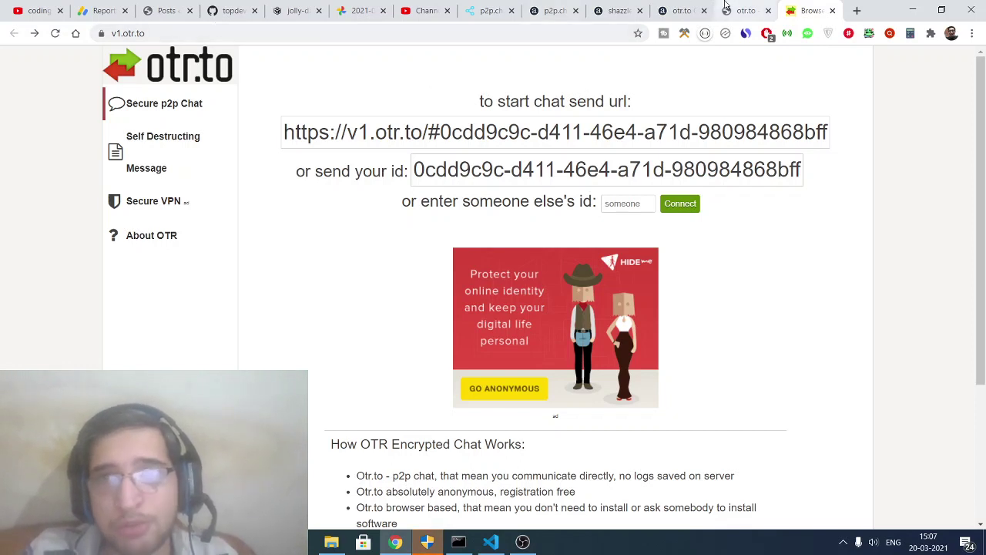
Load otr.to in a new Chrome tab
click(857, 10)
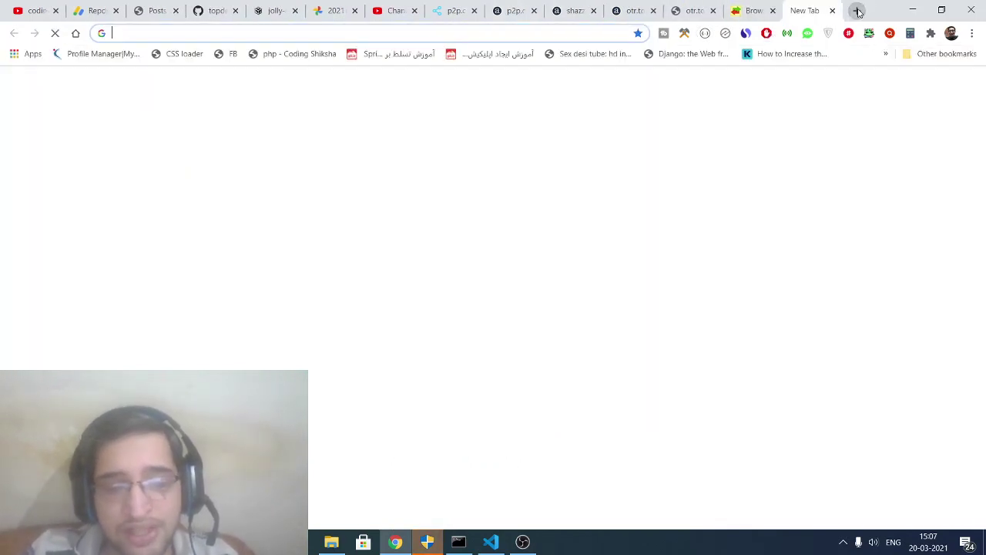
text(otr)
key(Delete)
text(.)
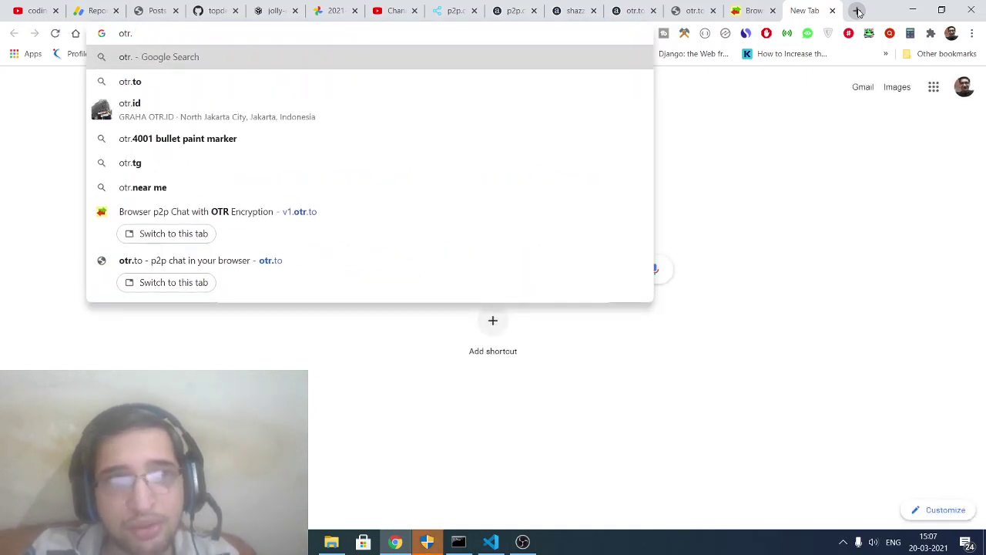
text(to)
key(Return)
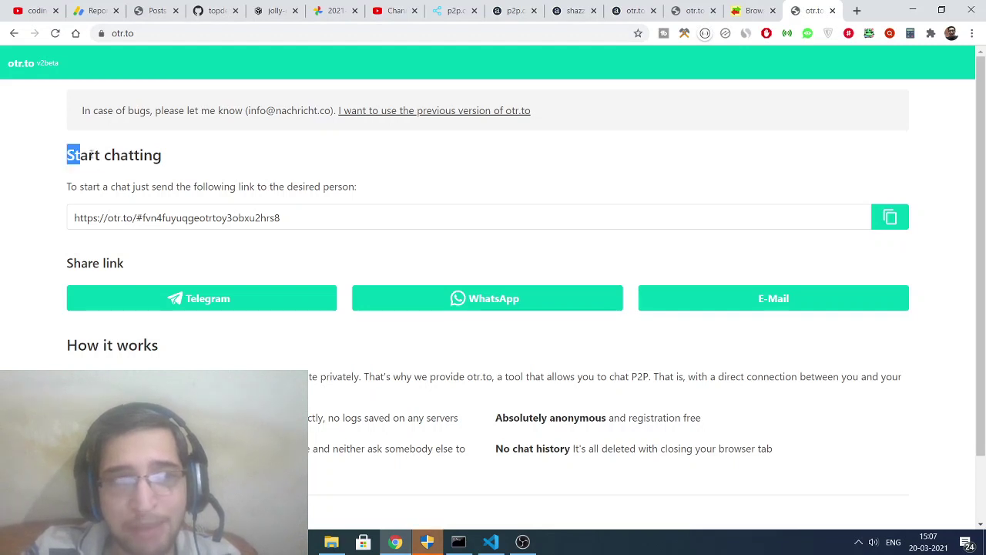
Copy the generated start-chatting link and paste it into a new tab's address bar
drag(68, 155, 168, 158)
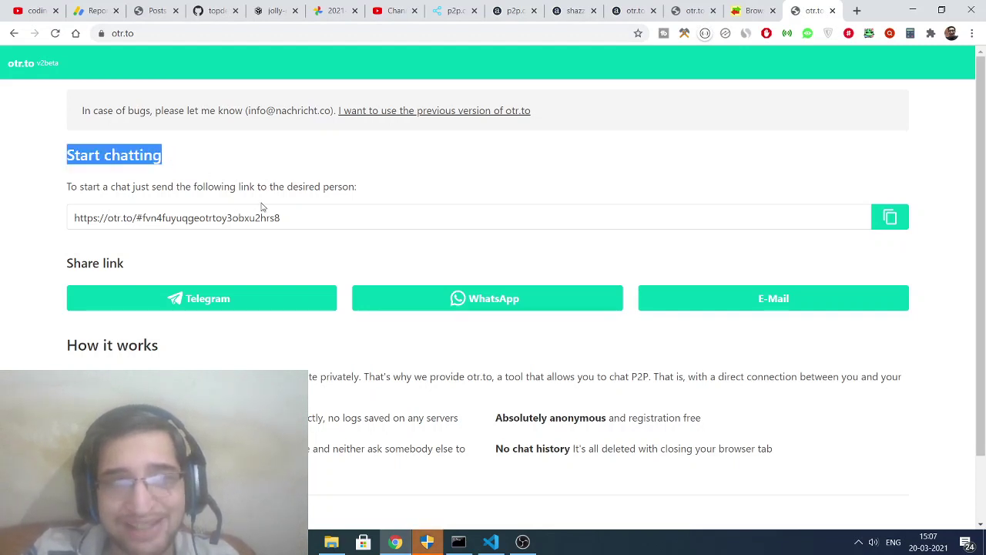
click(308, 212)
drag(308, 213, 60, 224)
click(60, 223)
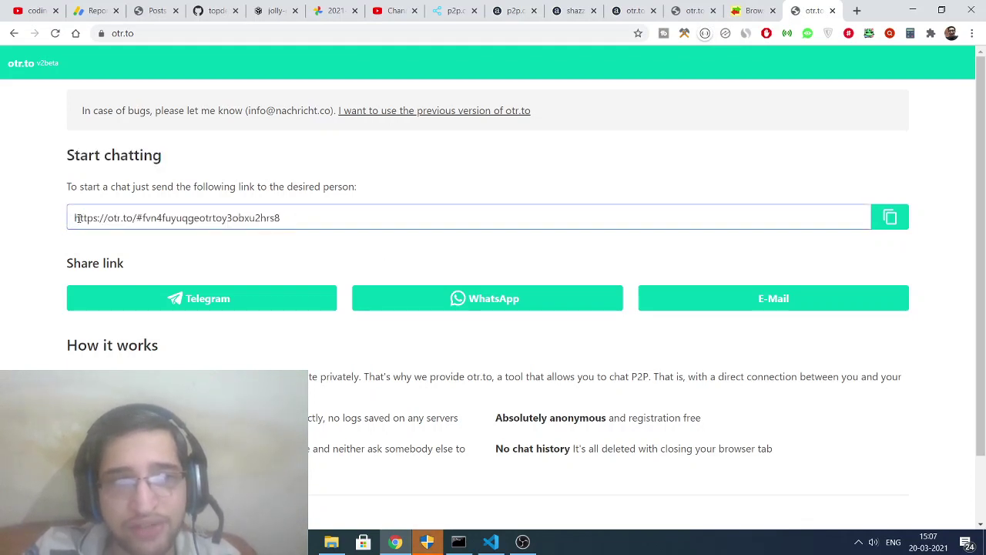
triple_click(78, 218)
right_click(78, 219)
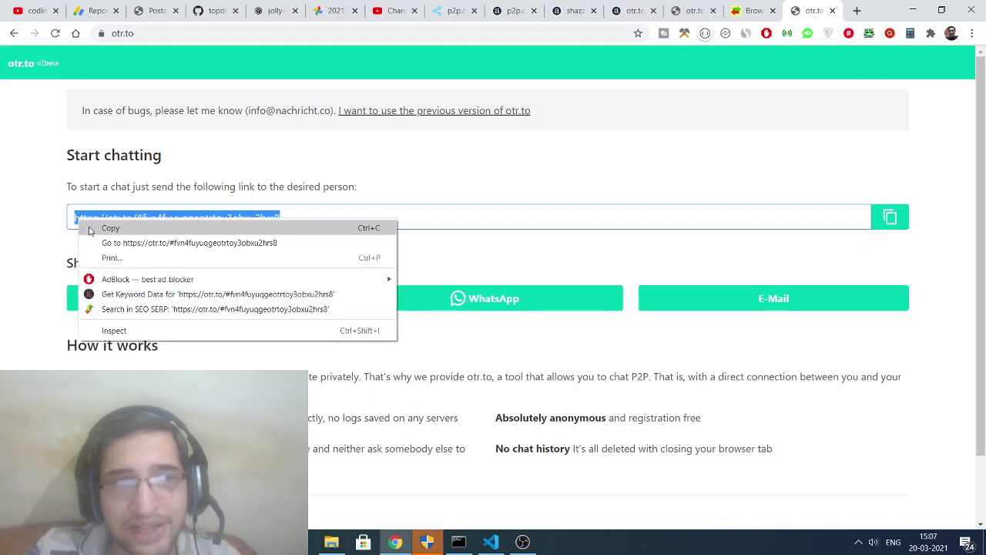
click(110, 228)
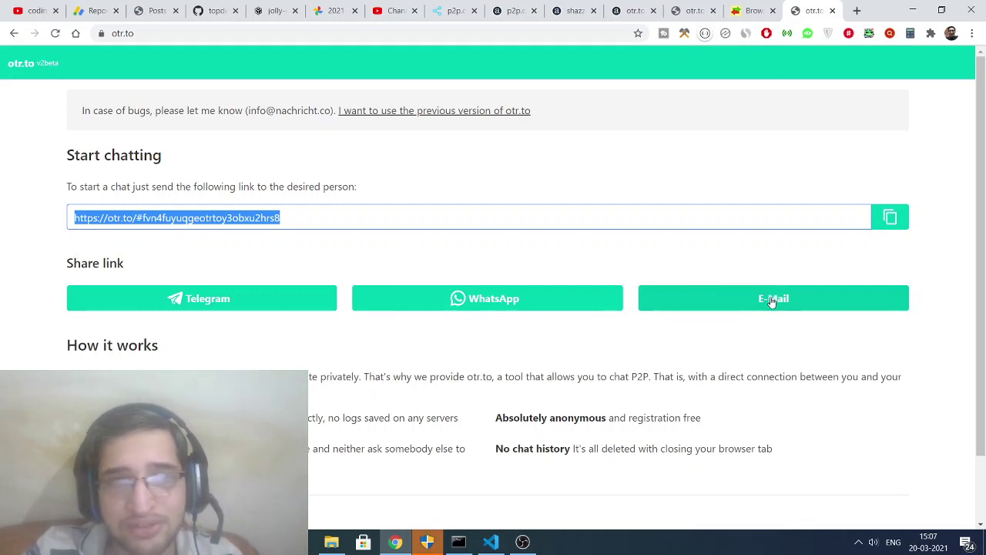
click(856, 10)
key(ctrl+v)
Load the pasted chat link and check the Created Peer and Connected to Peer lines
key(Return)
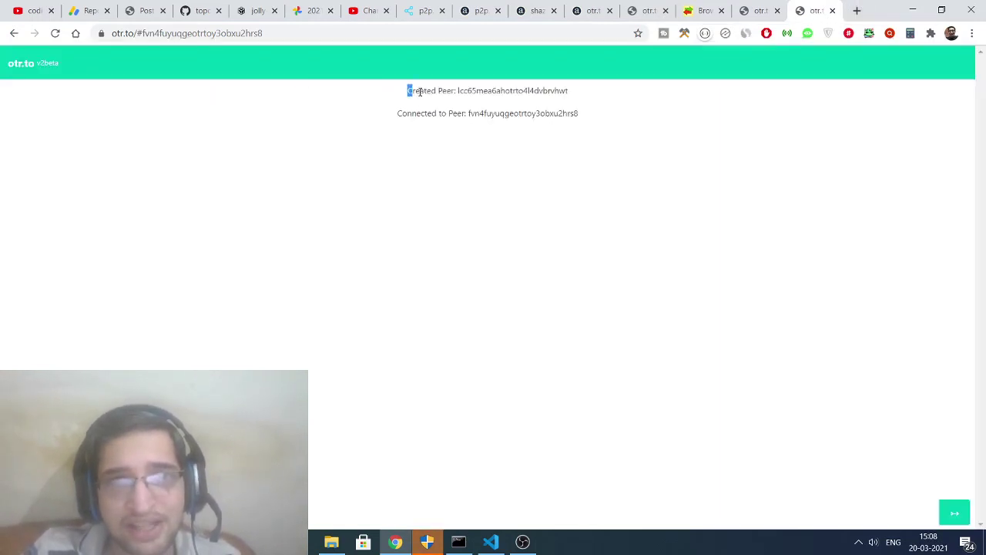
drag(408, 90, 492, 92)
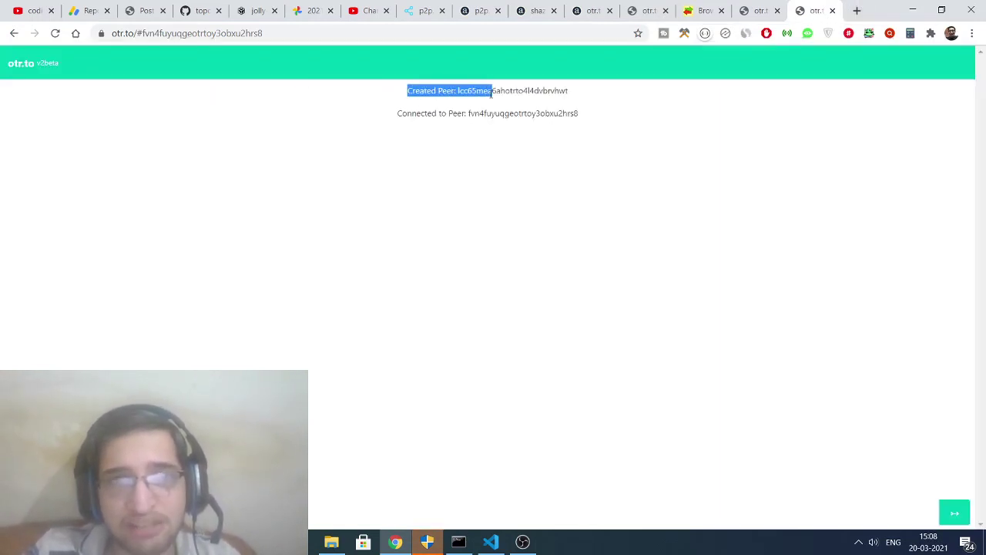
drag(397, 113, 601, 120)
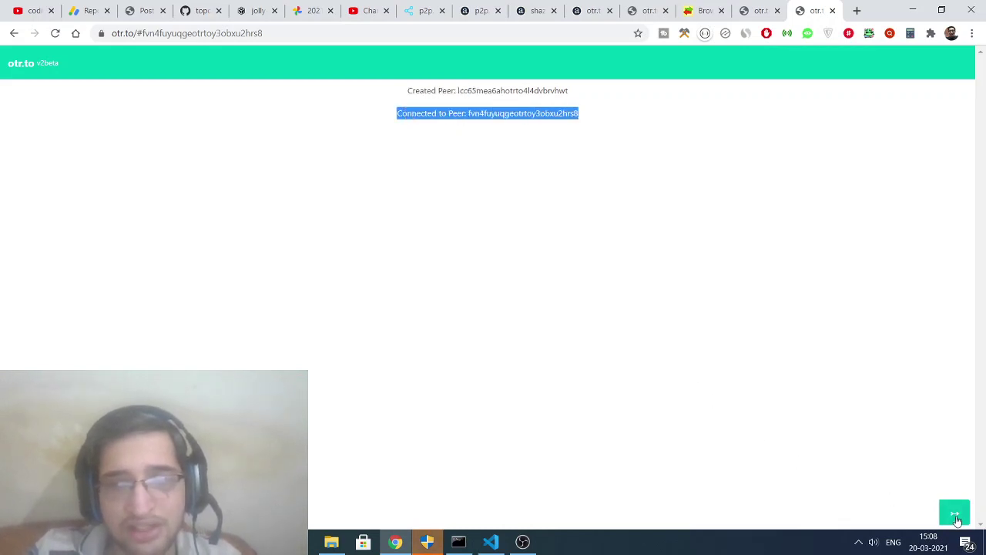
click(753, 510)
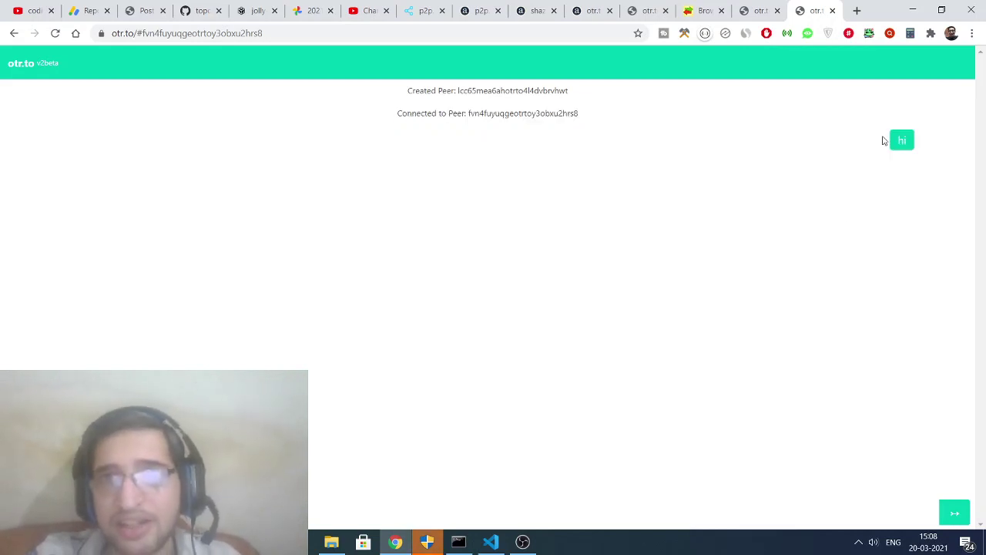
Send 'hello world' from the other peer's tab and confirm it arrives in the first chat
click(761, 10)
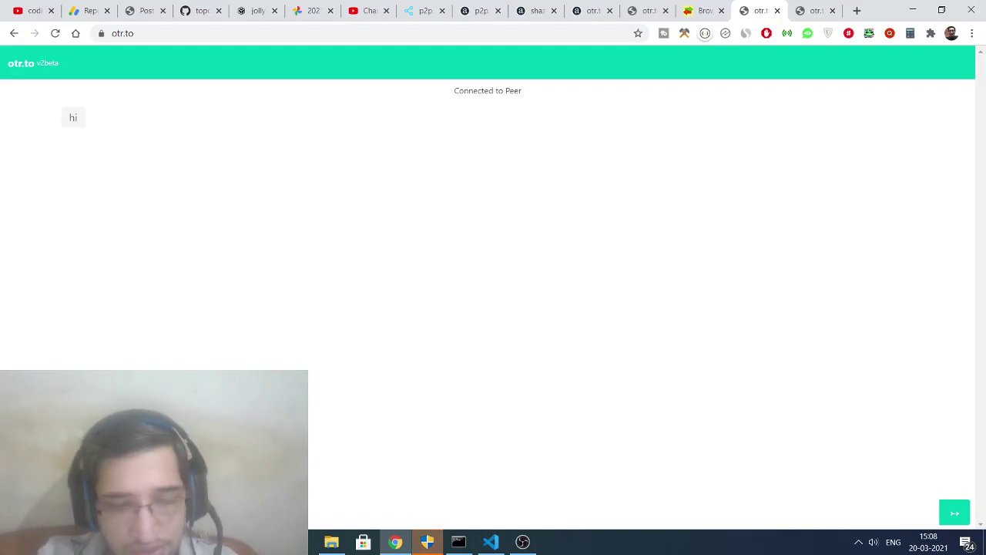
key(Return)
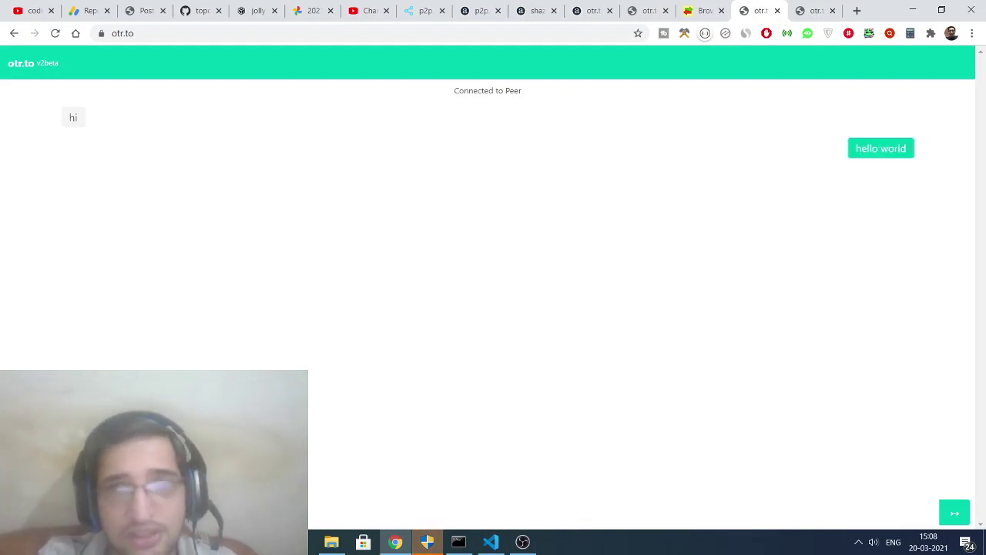
click(815, 10)
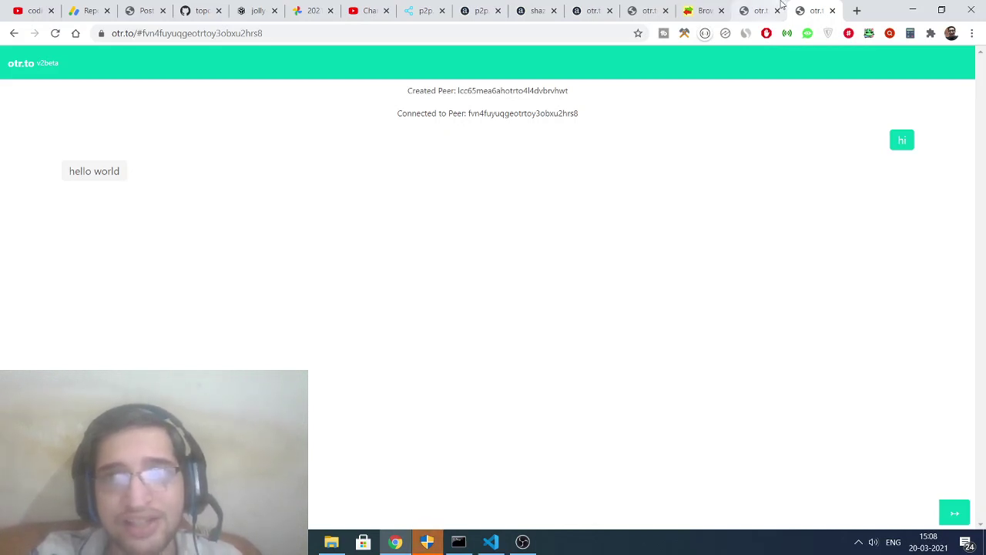
Send the test message 'asdasd' from the other peer's chat tab
click(758, 10)
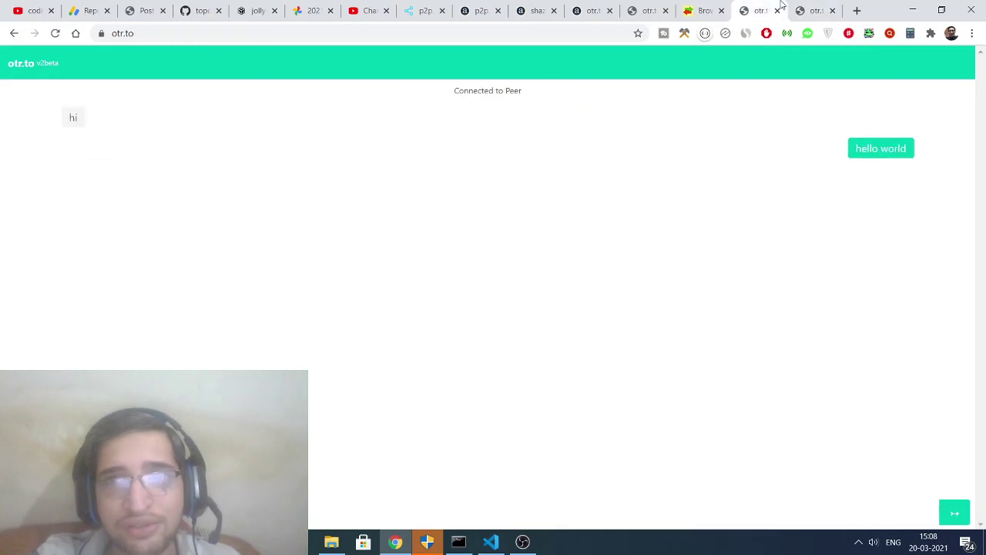
click(954, 514)
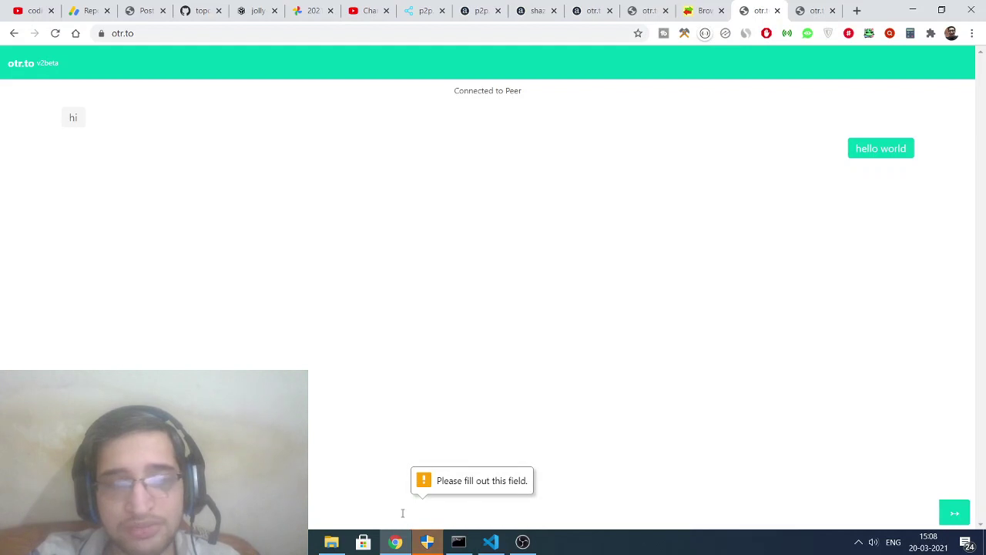
text(asdasd)
key(Return)
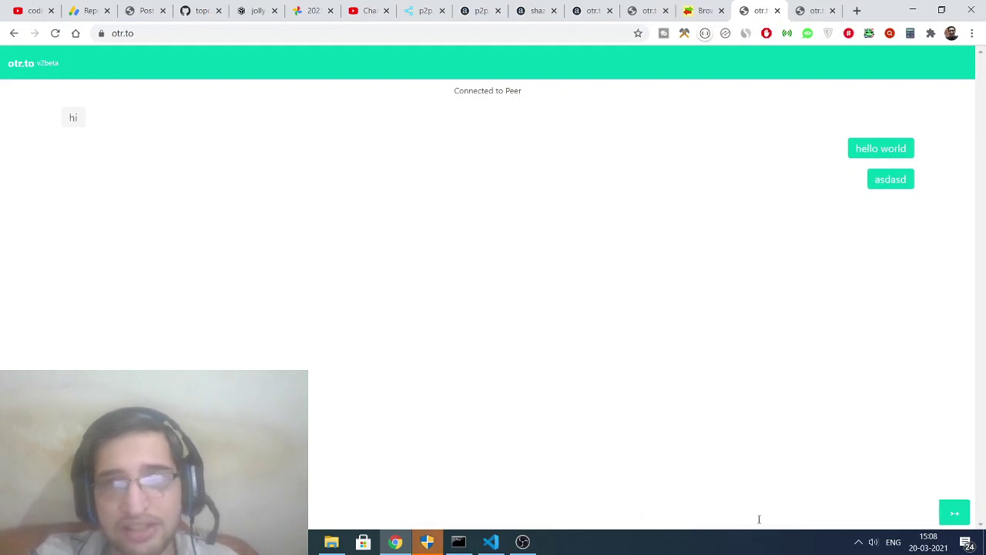
click(956, 515)
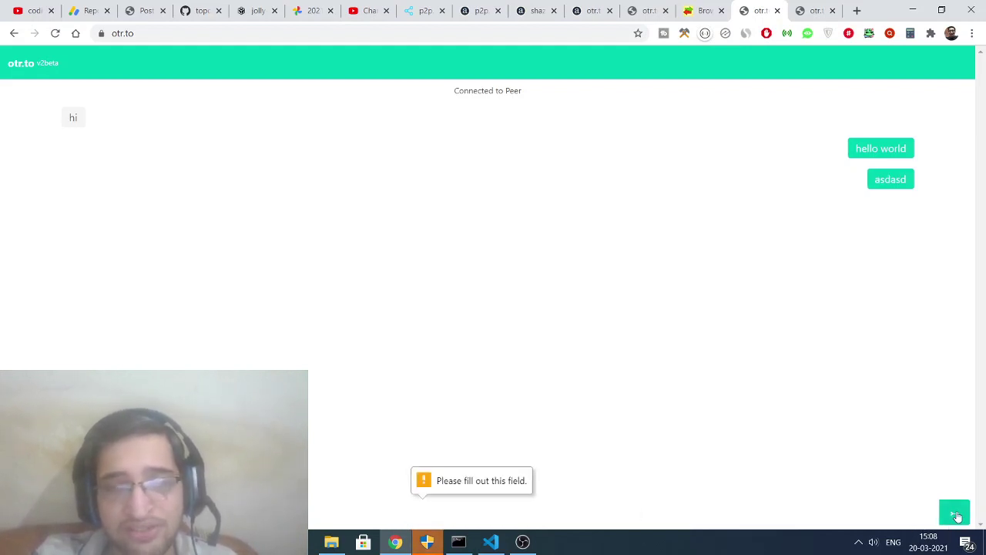
Check the other otr.to tabs, including the start-chatting page, for the new message
click(716, 6)
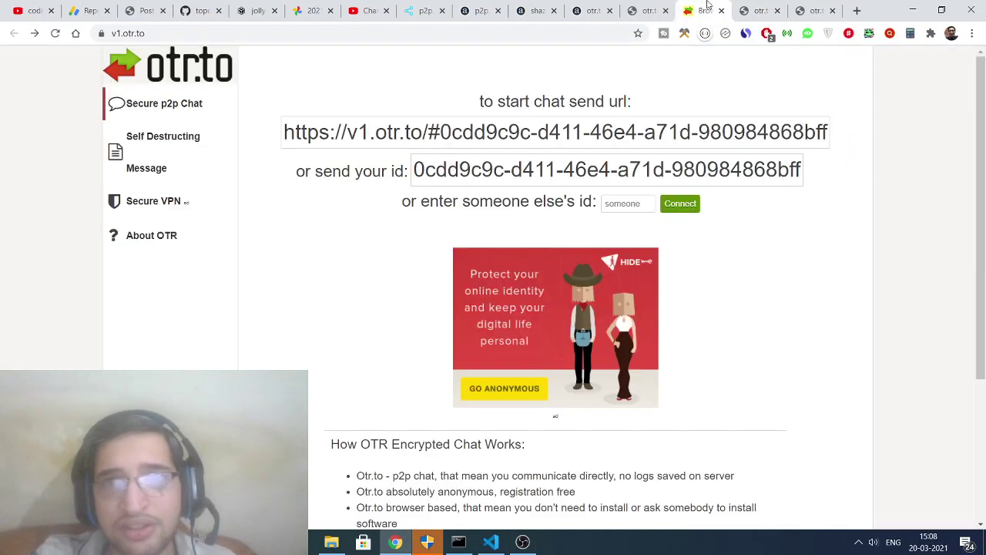
click(736, 7)
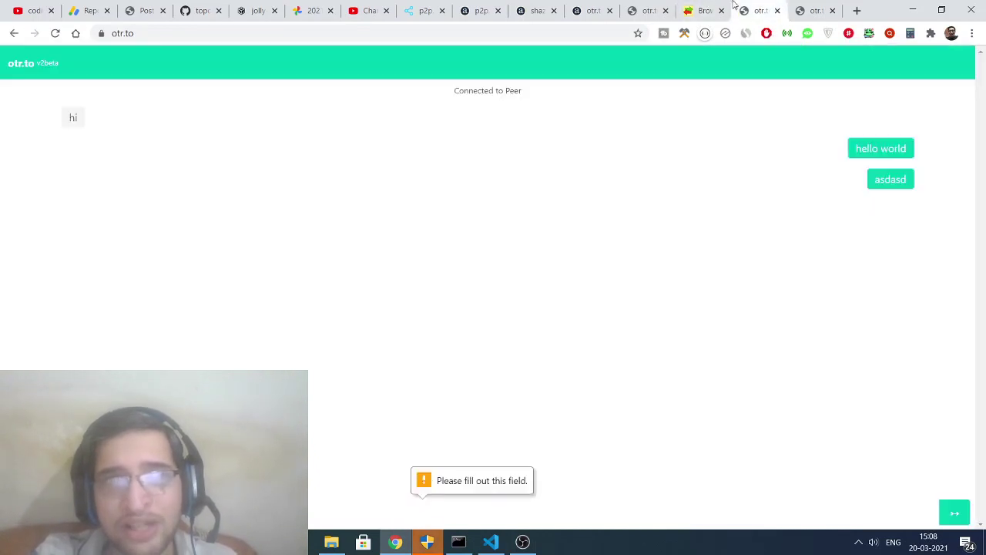
click(815, 10)
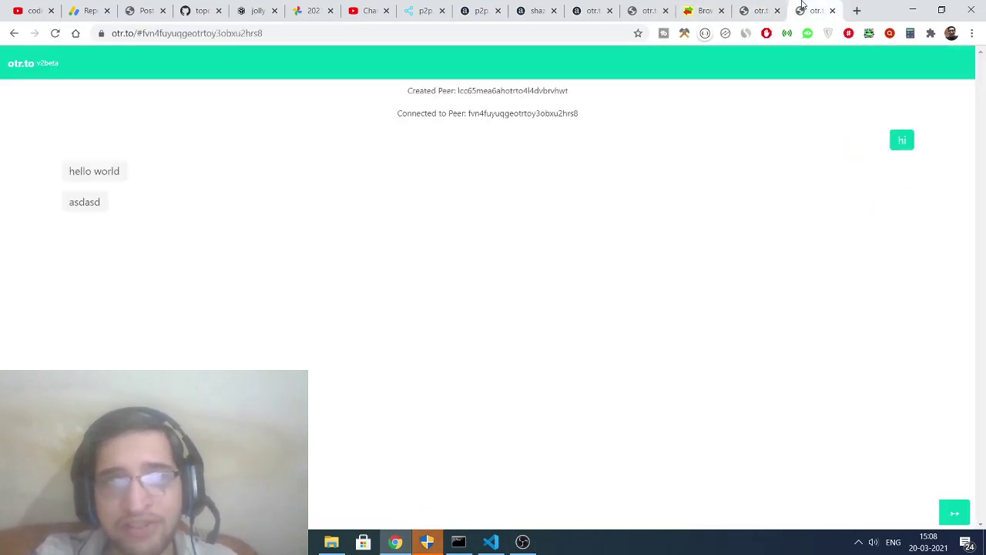
click(654, 6)
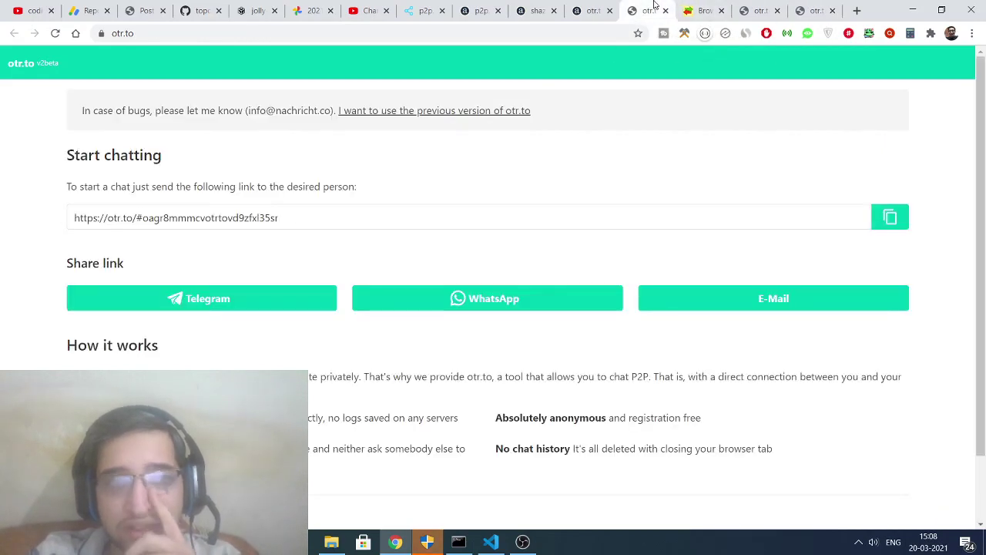
drag(978, 276, 977, 340)
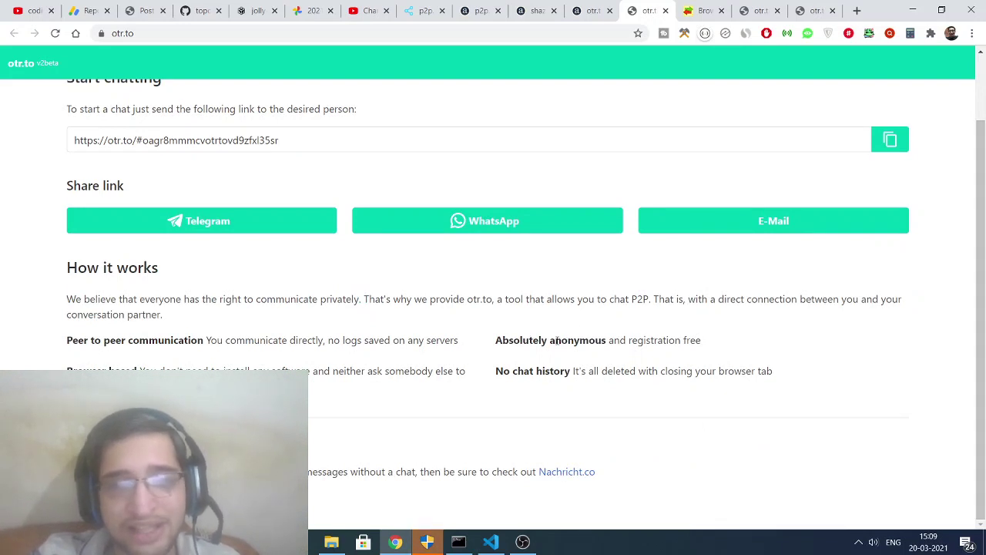
click(761, 10)
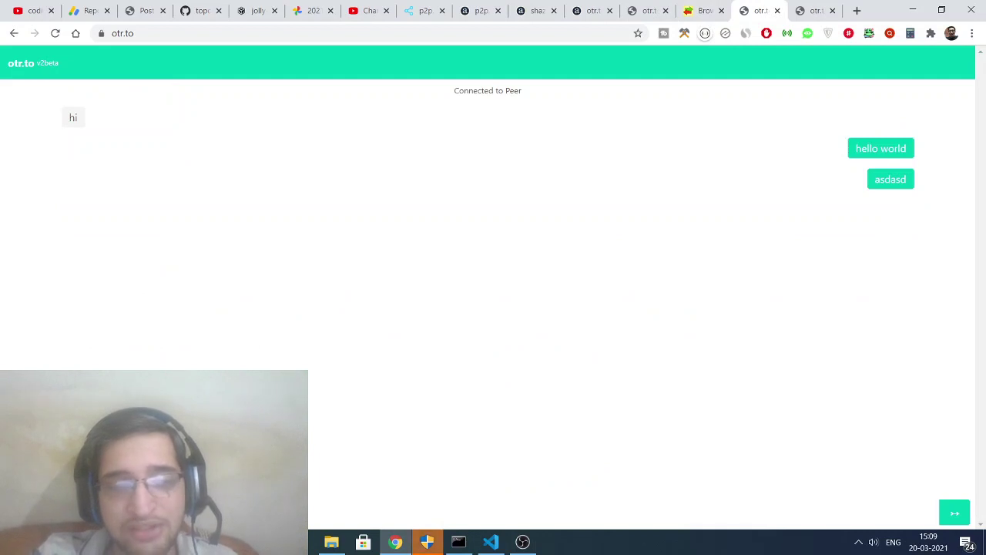
Send 'adadads' from the newest chat and view it mirrored in the other tab
click(823, 6)
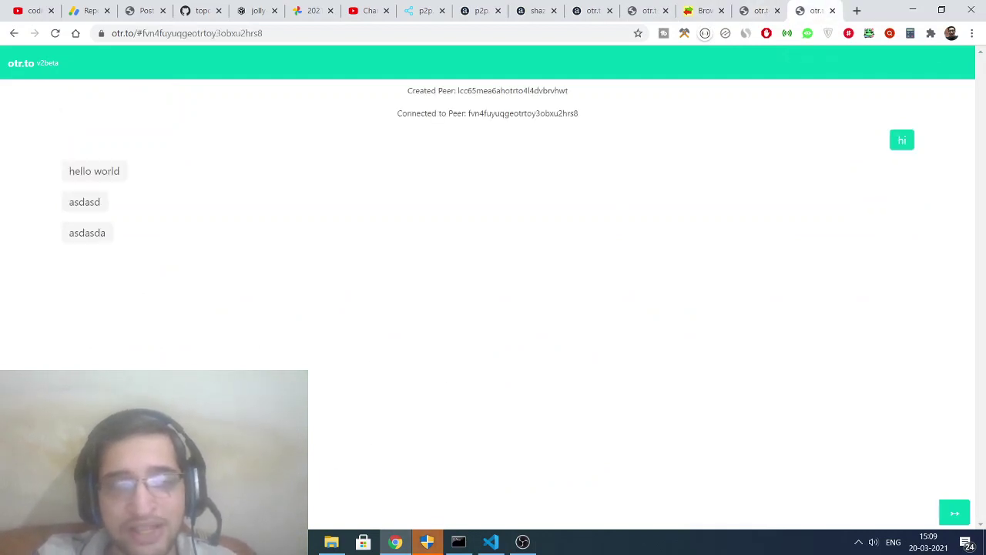
text(adadads)
key(Return)
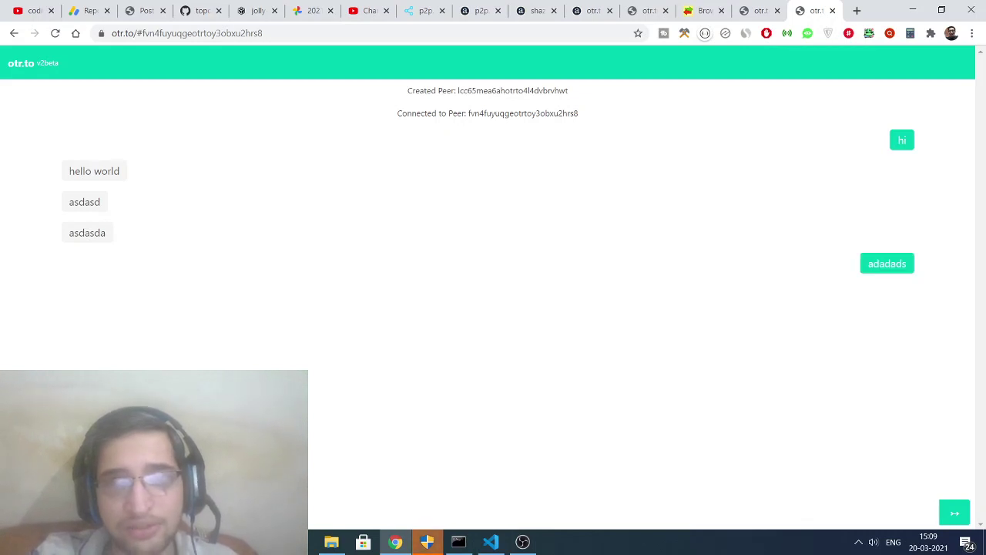
click(760, 8)
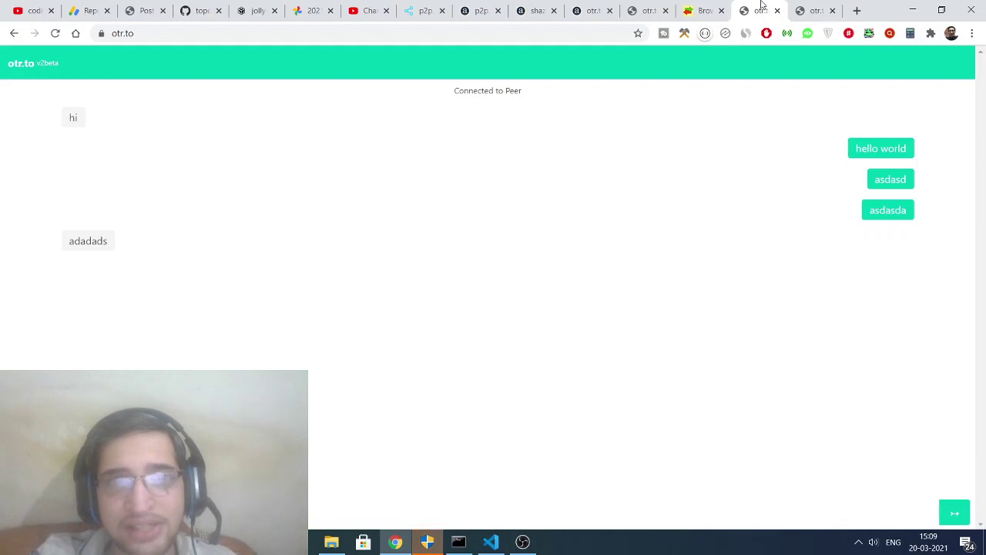
click(823, 9)
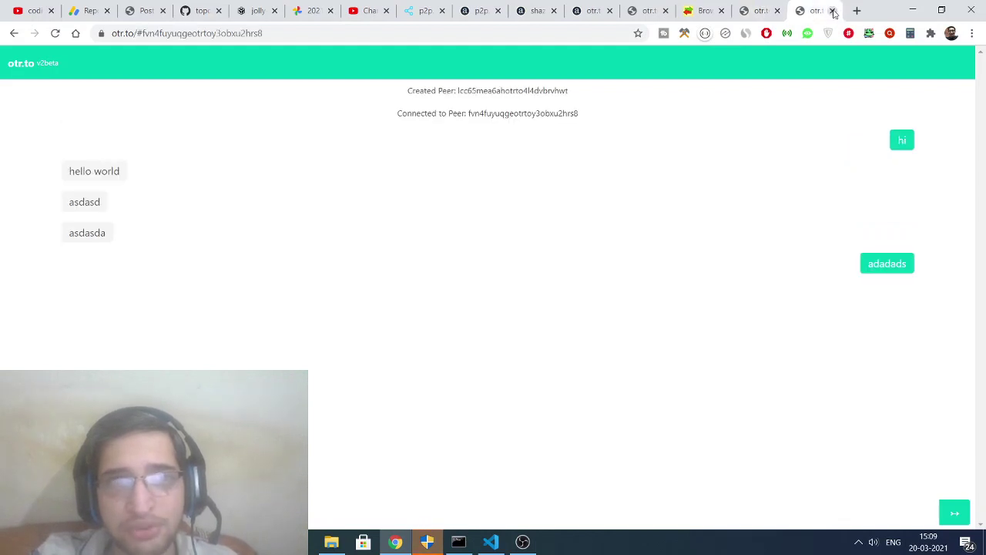
Close the extra chat tab and bring up the otr.to Start chatting page
click(833, 10)
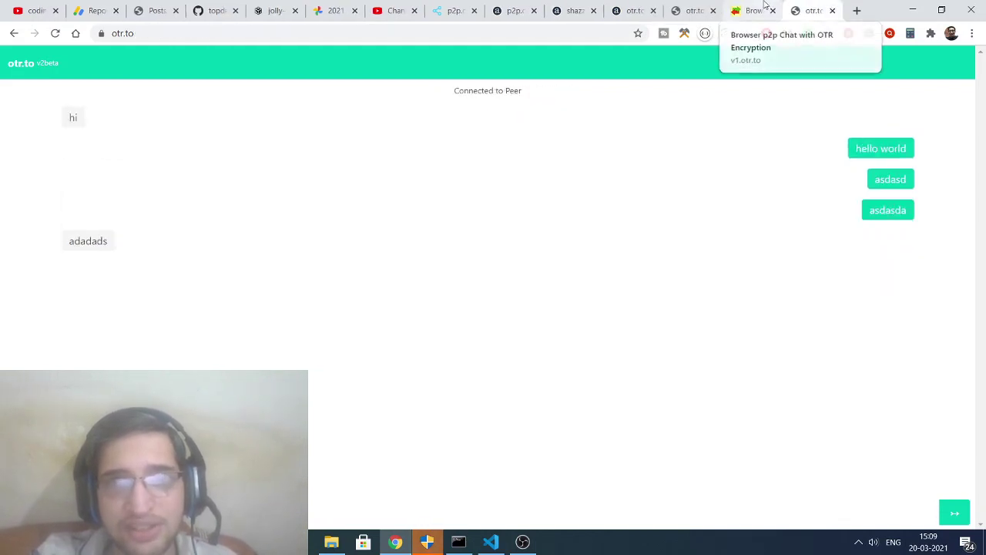
click(762, 8)
click(801, 6)
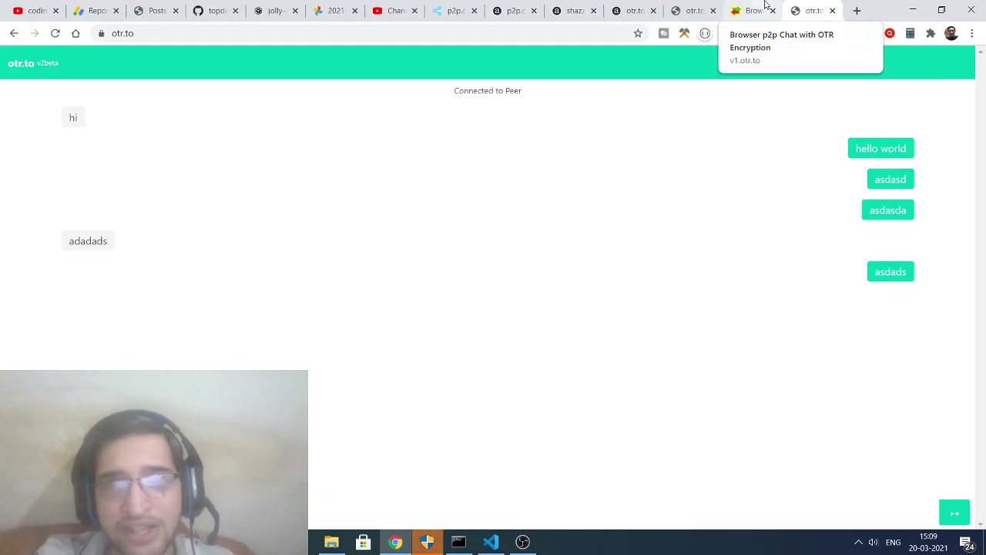
click(693, 8)
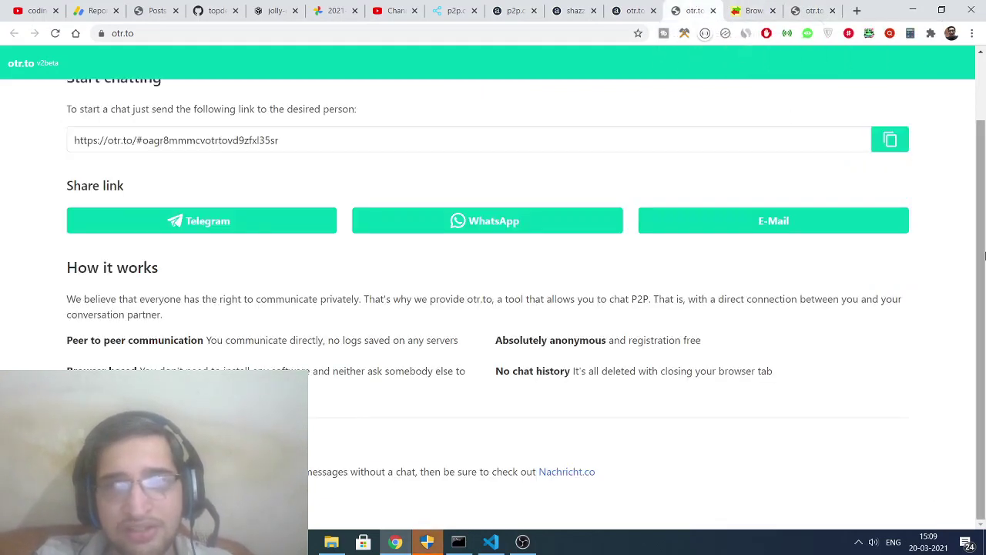
Scroll up and follow the 'I want to use the previous version of otr.to' link
scroll(582, 109, up, 1)
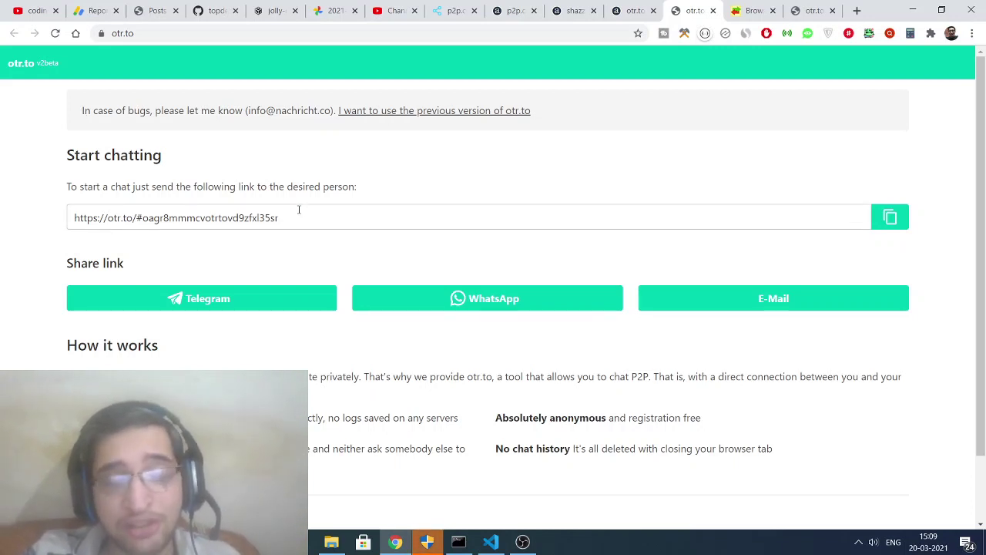
click(385, 116)
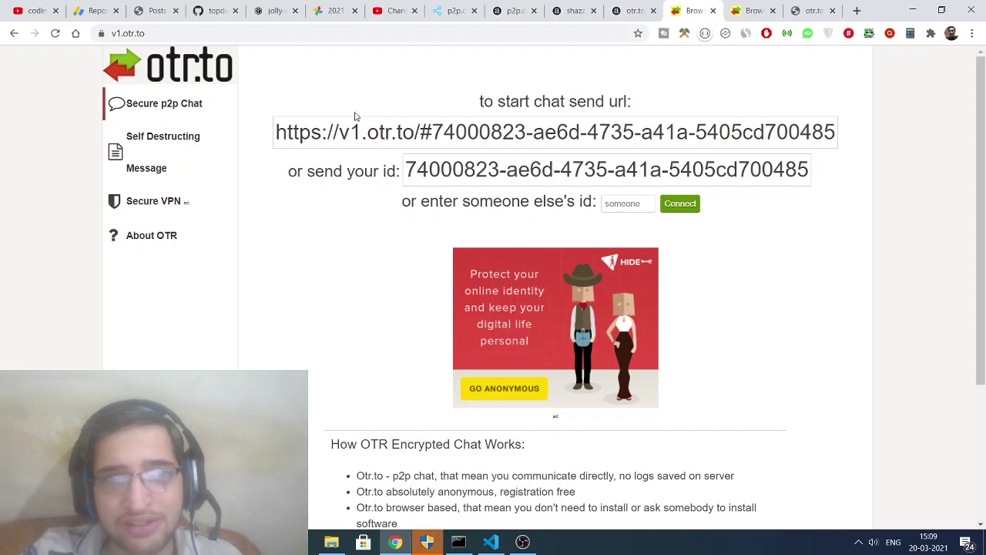
Copy the v1 chat URL and load it in the second v1 tab, reloading once
click(410, 127)
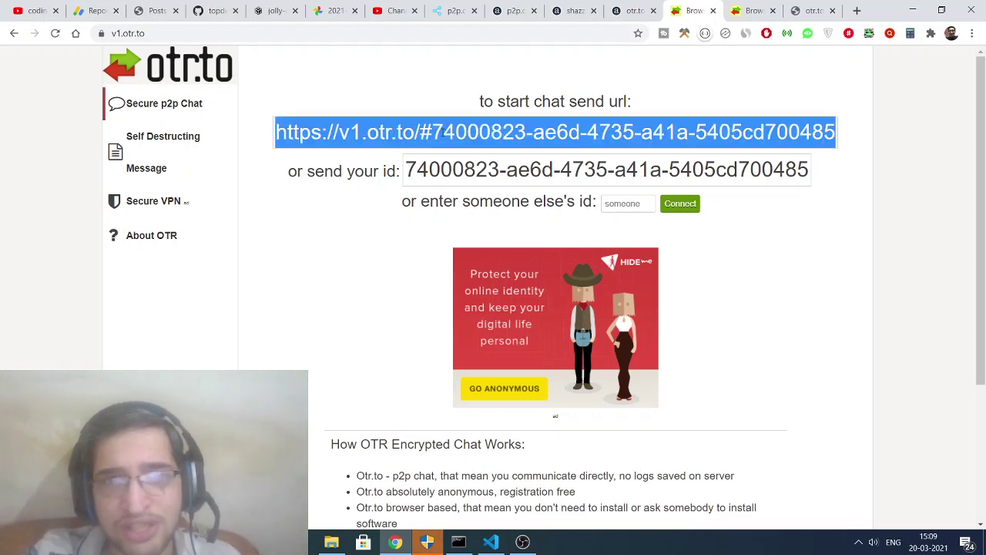
right_click(451, 133)
click(455, 141)
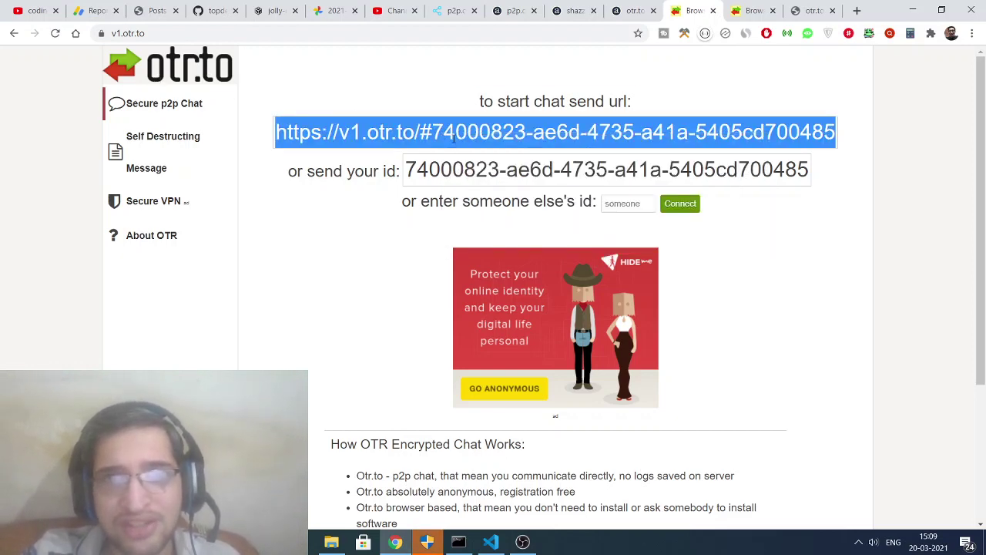
click(746, 7)
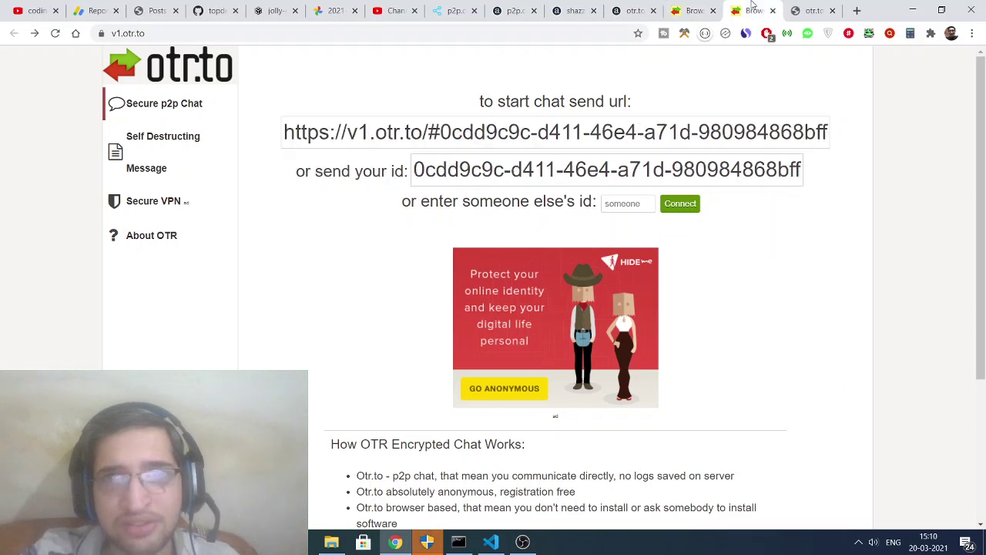
click(558, 36)
key(ctrl+v)
key(Return)
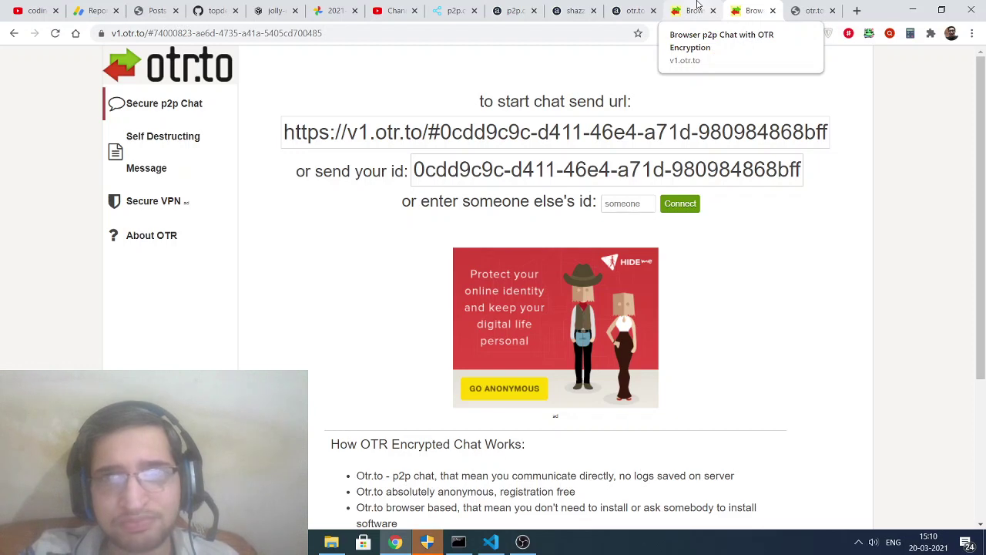
click(552, 35)
key(Return)
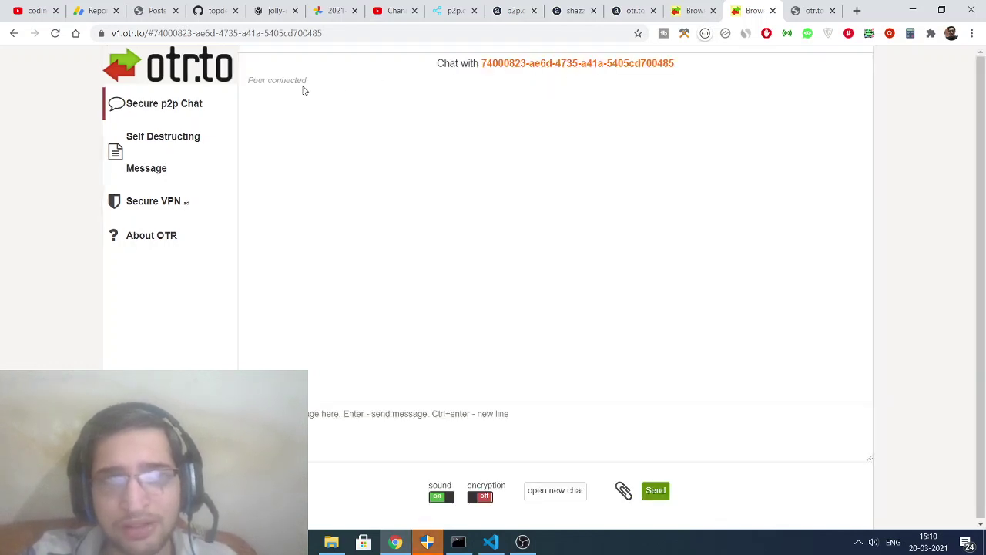
Send 'sasdasd' from the connected v1 chat
click(679, 8)
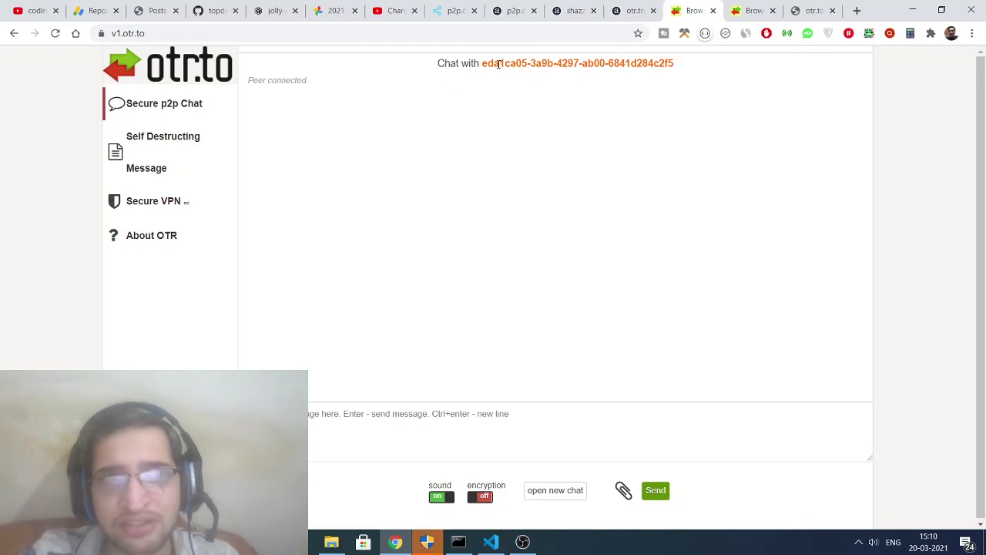
click(659, 6)
click(751, 10)
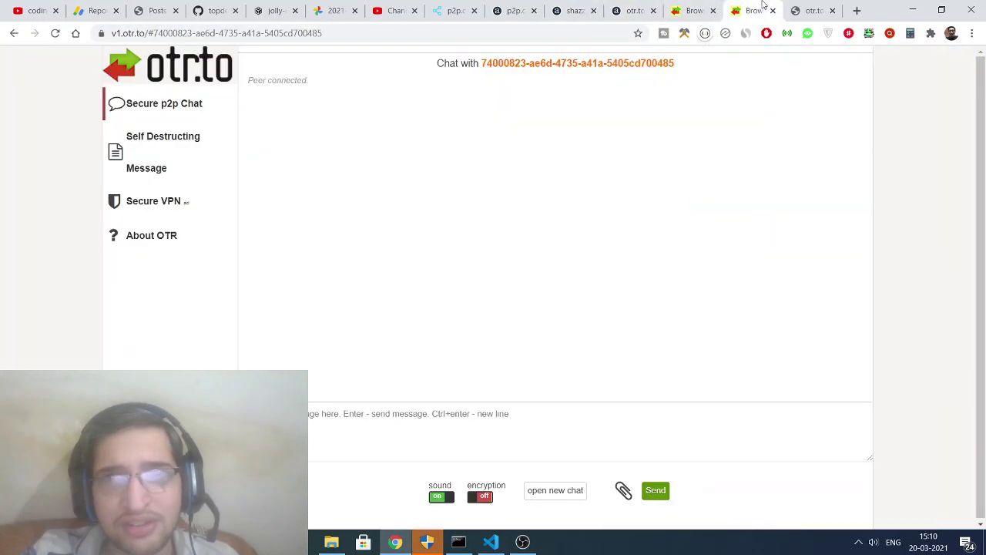
click(449, 439)
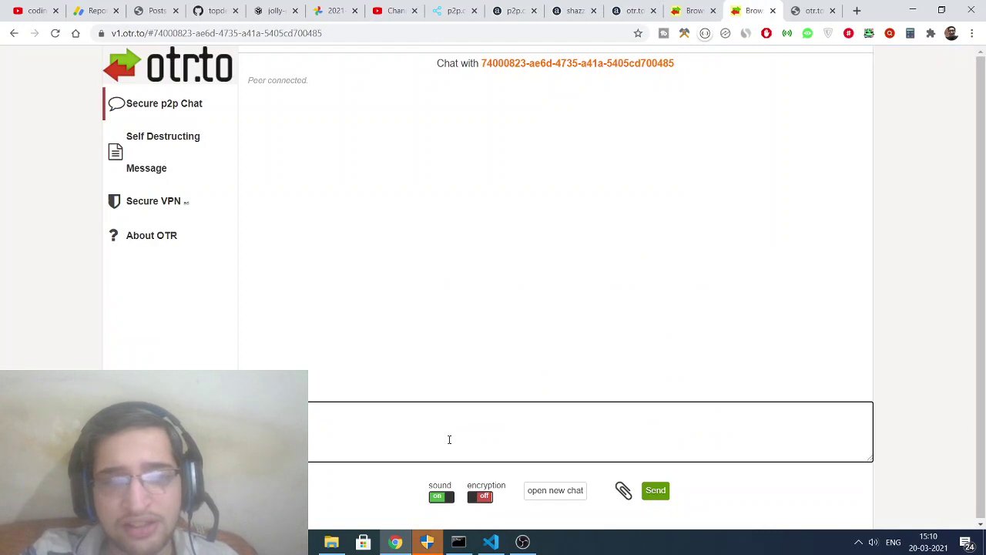
text(sasdasd)
key(Return)
Reply 'asdasdasd' from the peer's tab and view it in the other tab
click(690, 10)
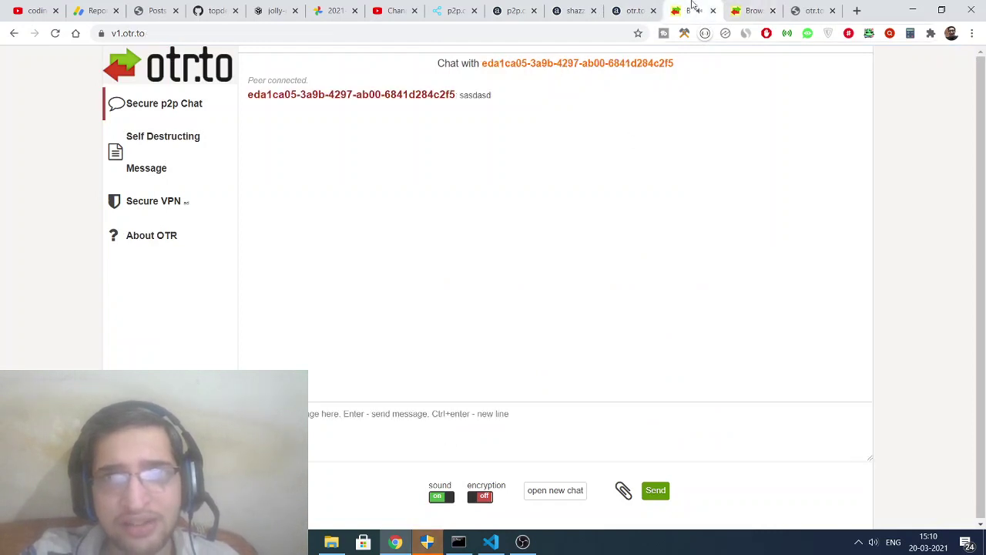
click(434, 429)
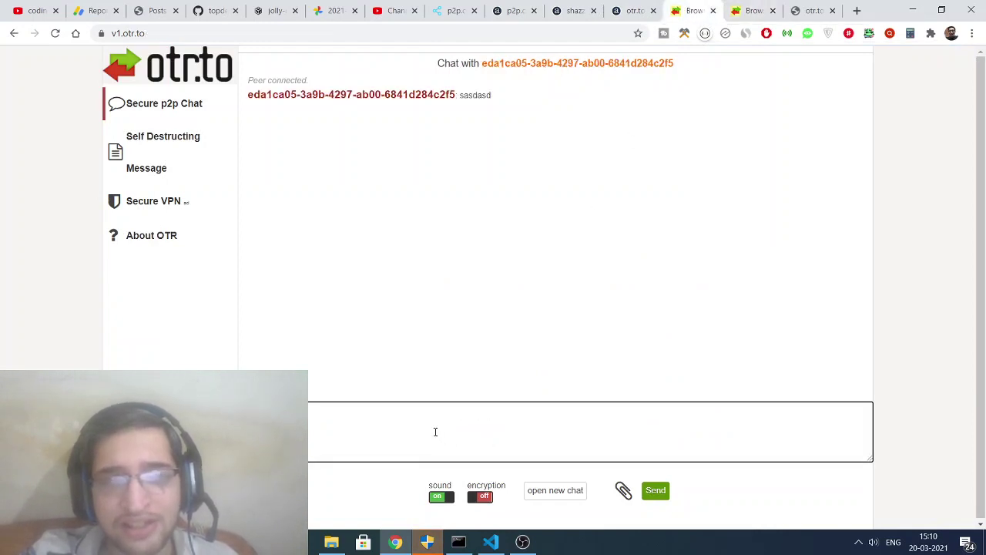
text(asdasdasd)
key(Return)
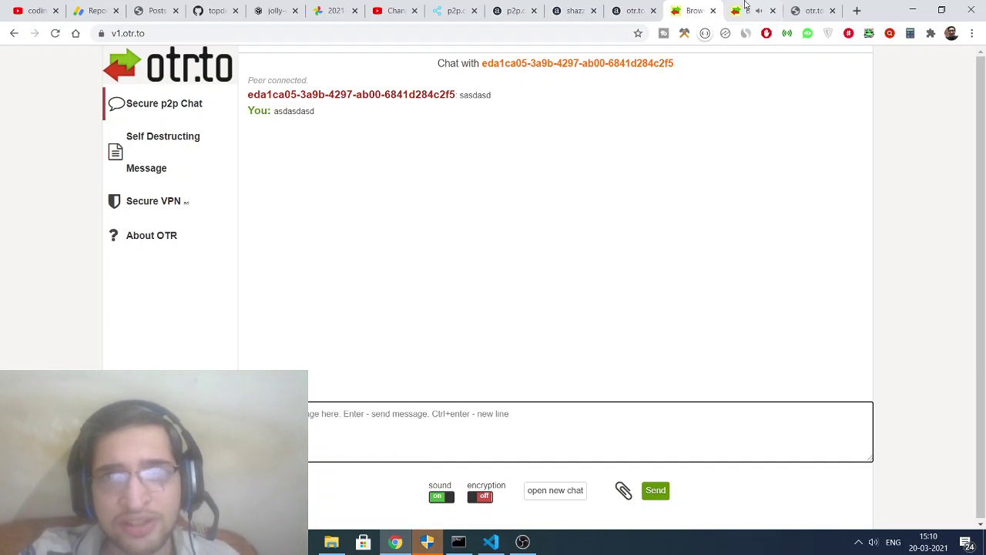
click(745, 6)
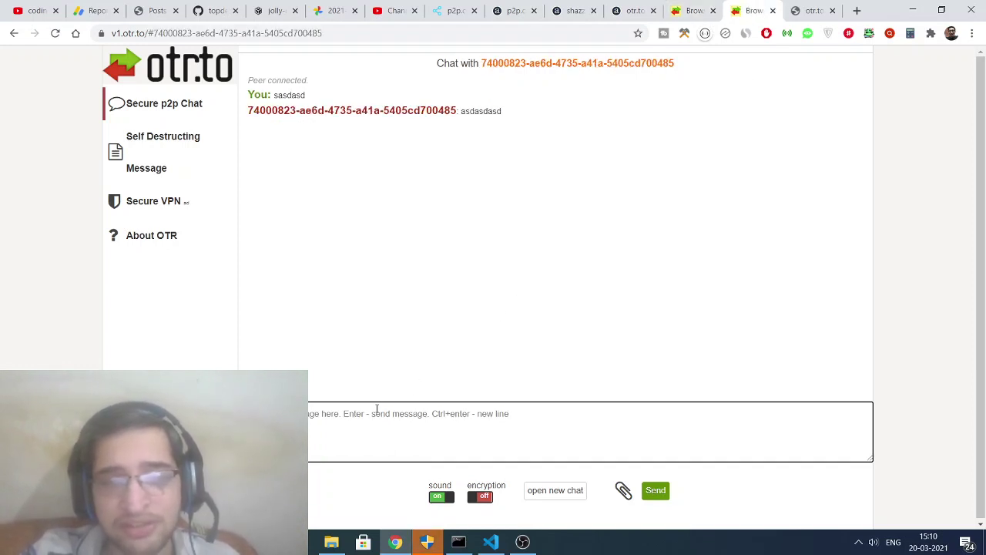
Send 'sfsadfasdas' and 'asdasdasd', muting notification sounds in between
text(sfsadfasdas)
key(Return)
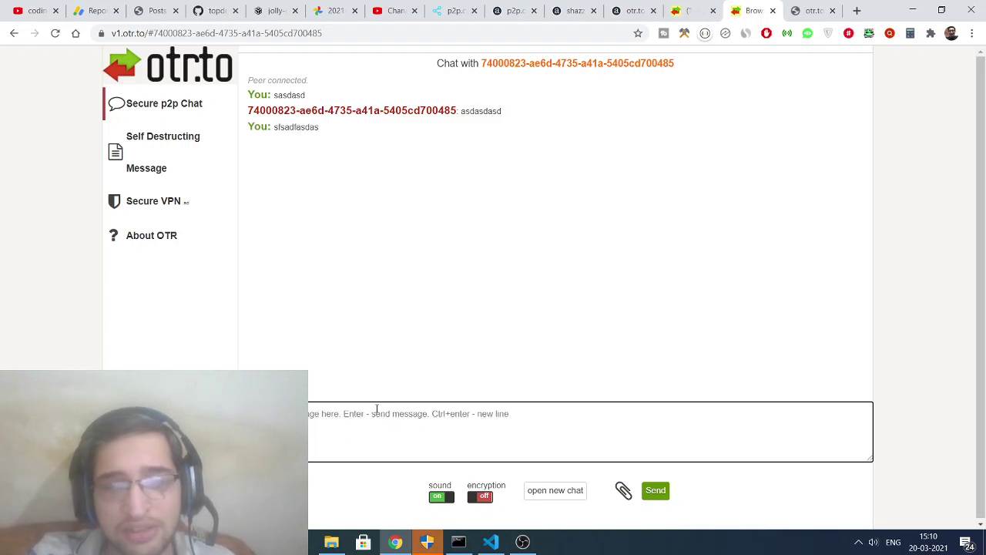
click(442, 496)
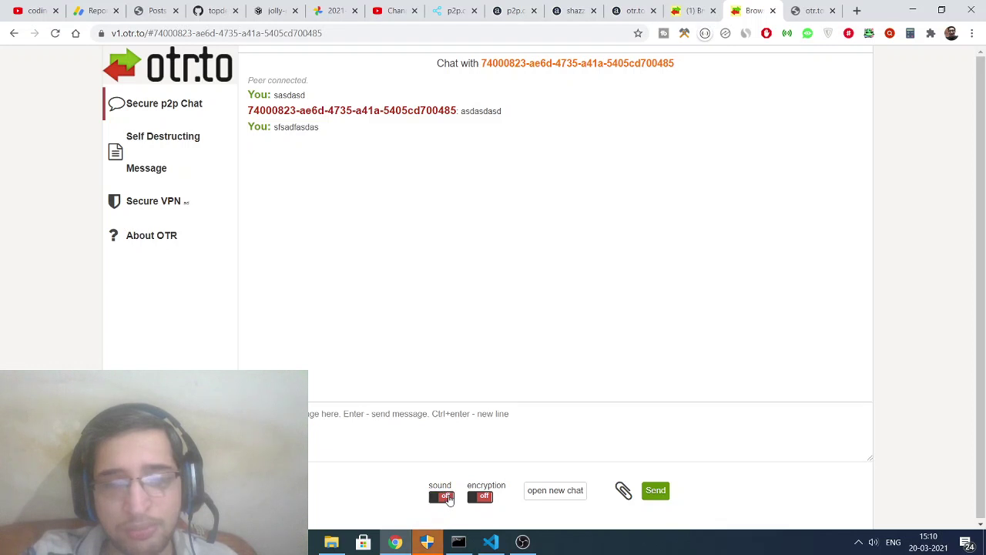
click(372, 423)
text(asdasdasd)
key(Return)
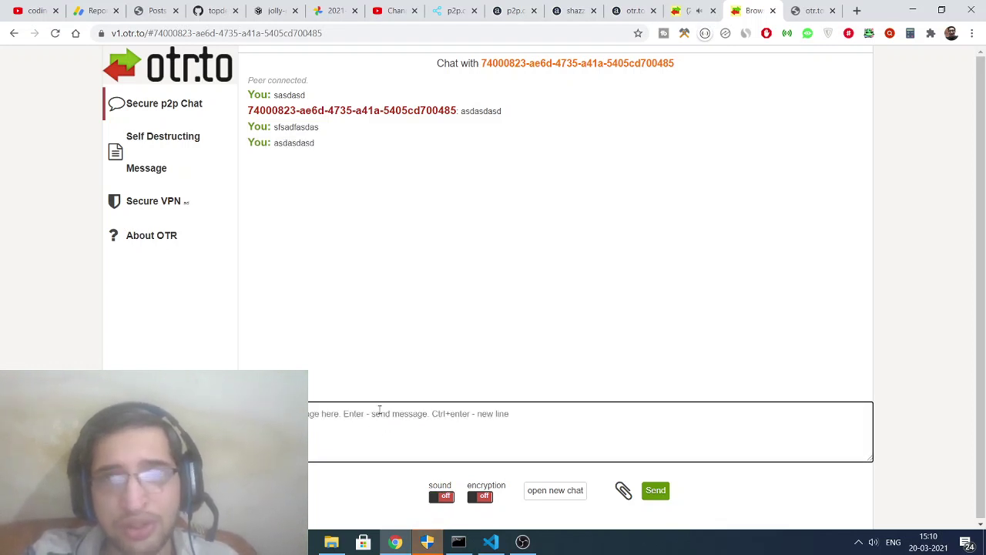
Turn notification sounds back on and switch encryption on in the other peer's chat
click(431, 503)
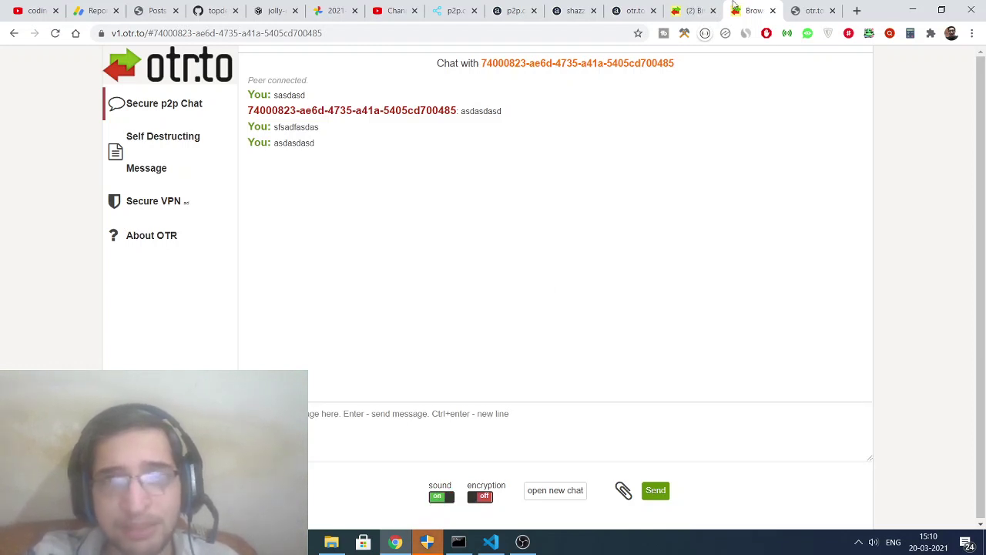
click(695, 10)
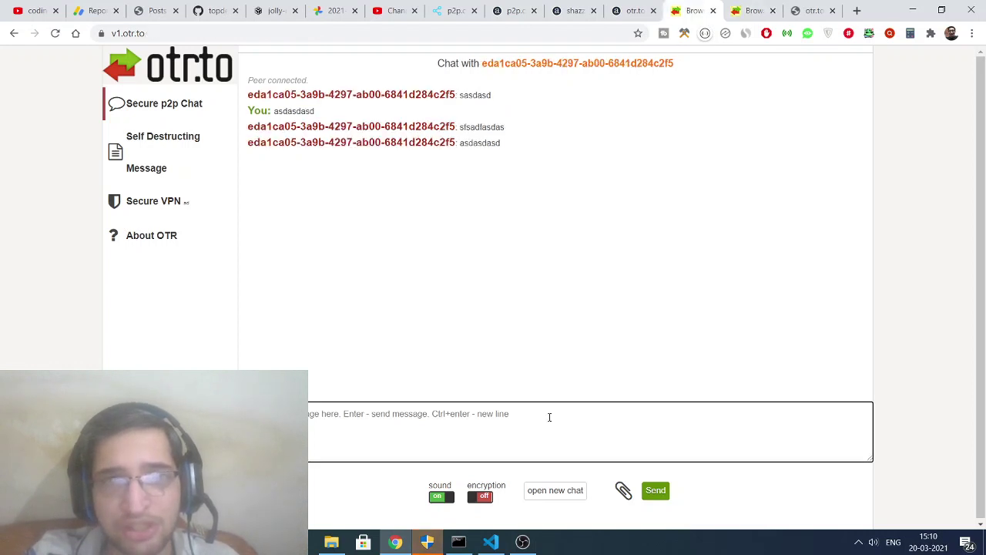
click(472, 499)
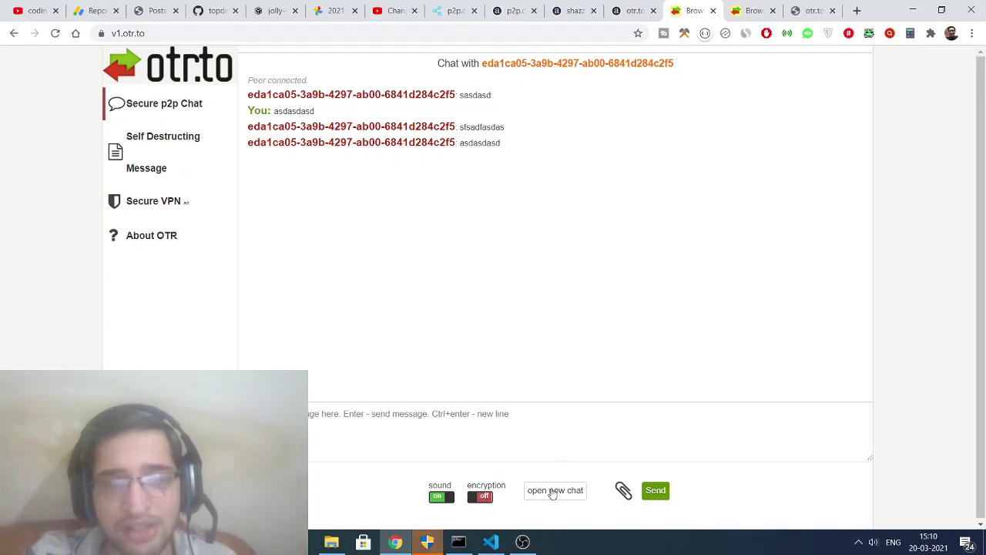
Upload Screenshot_1005 from Documents > Lightshot as an encrypted file, then select the address after the connection drops
click(623, 503)
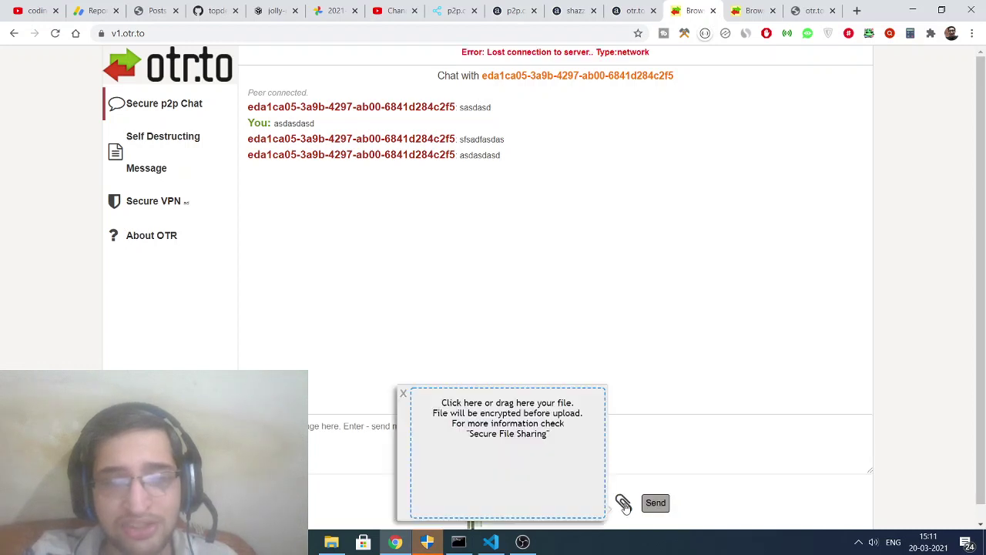
click(543, 460)
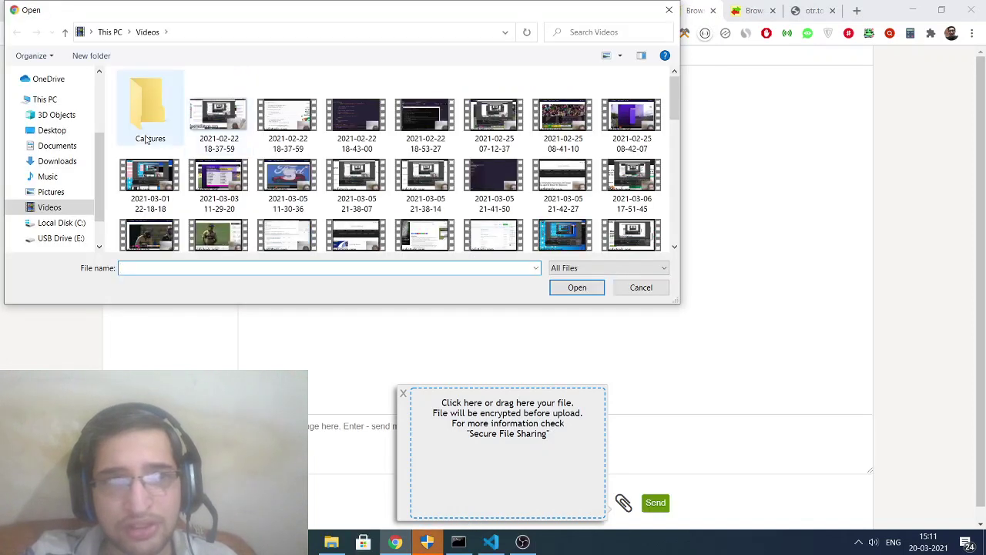
click(66, 147)
double_click(141, 150)
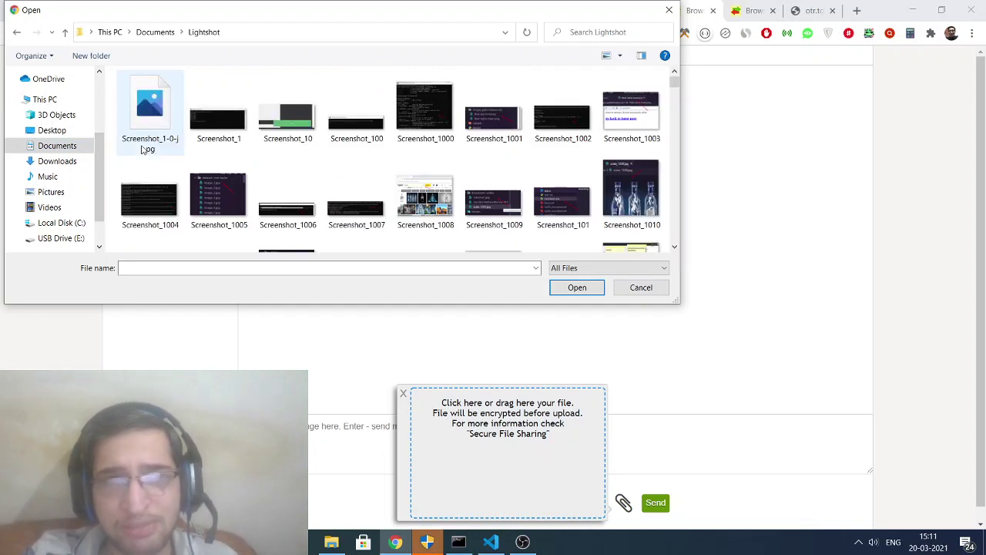
double_click(219, 201)
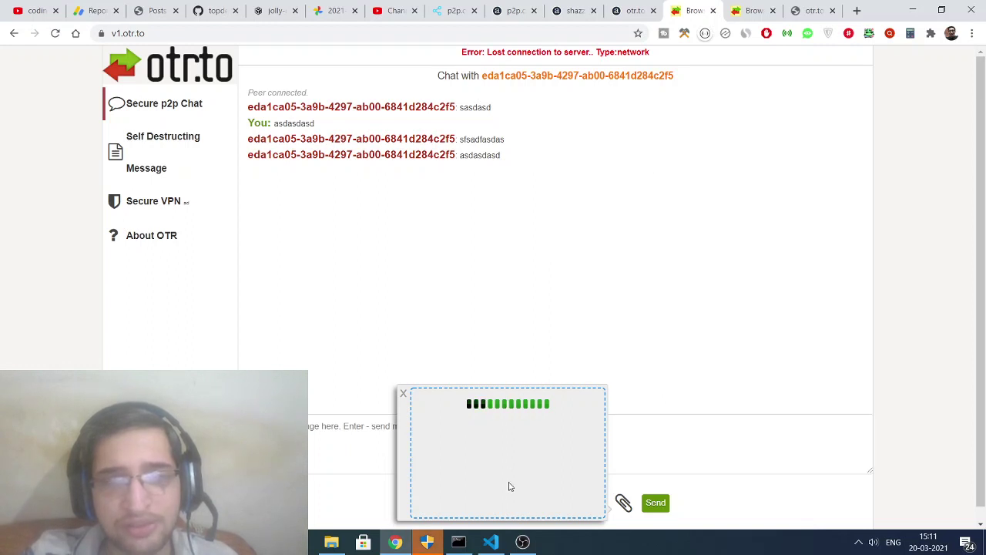
triple_click(607, 53)
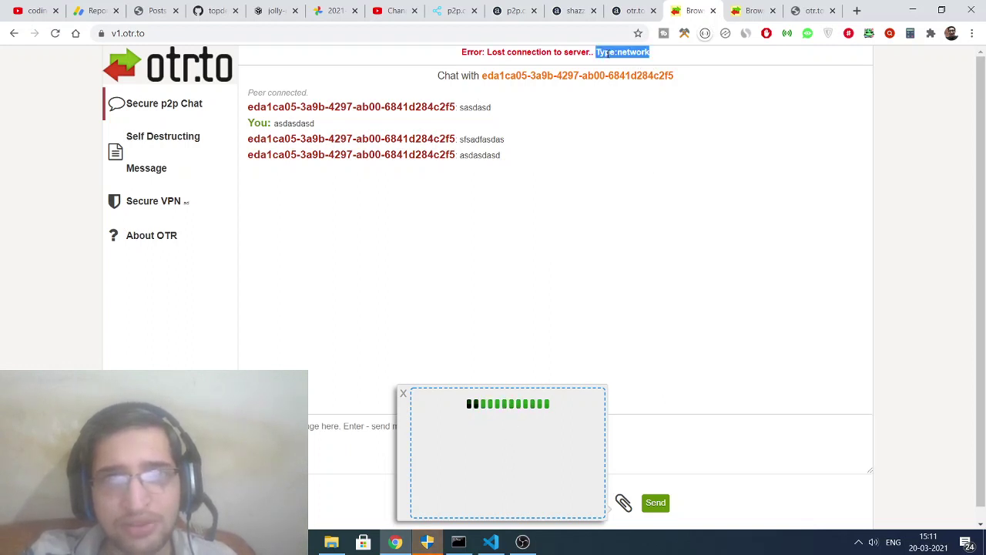
click(496, 33)
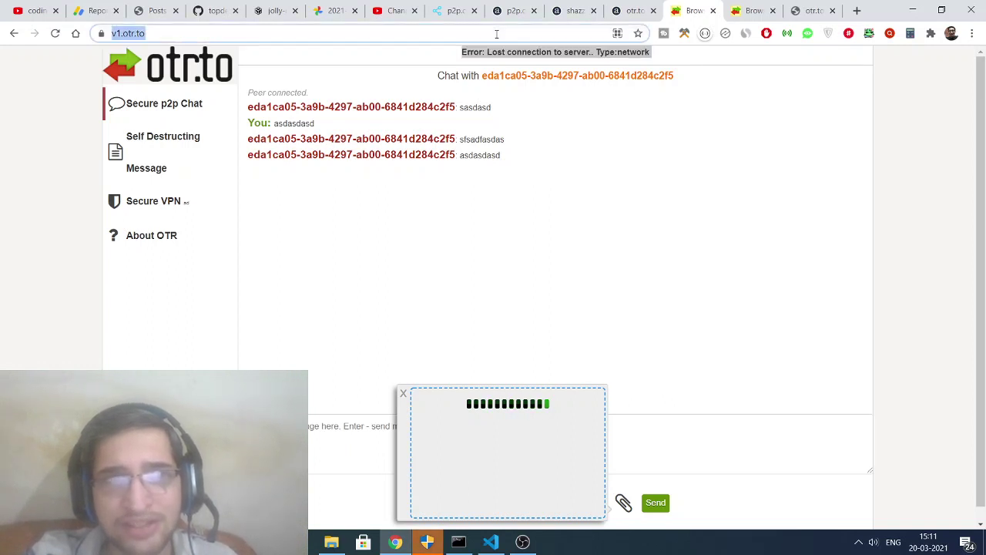
Reload v1.otr.to, close the second chat tab, and copy this tab's chat ID
key(Return)
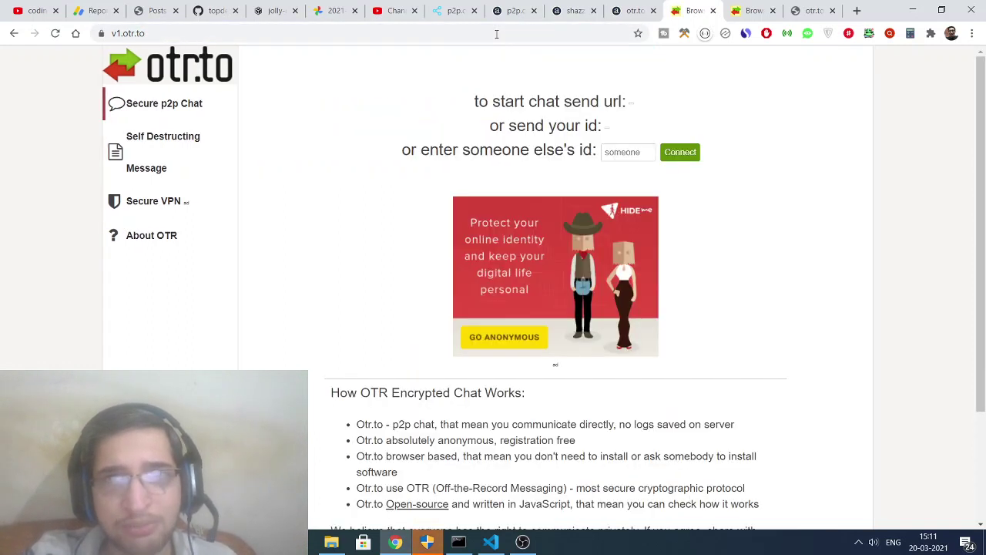
click(773, 10)
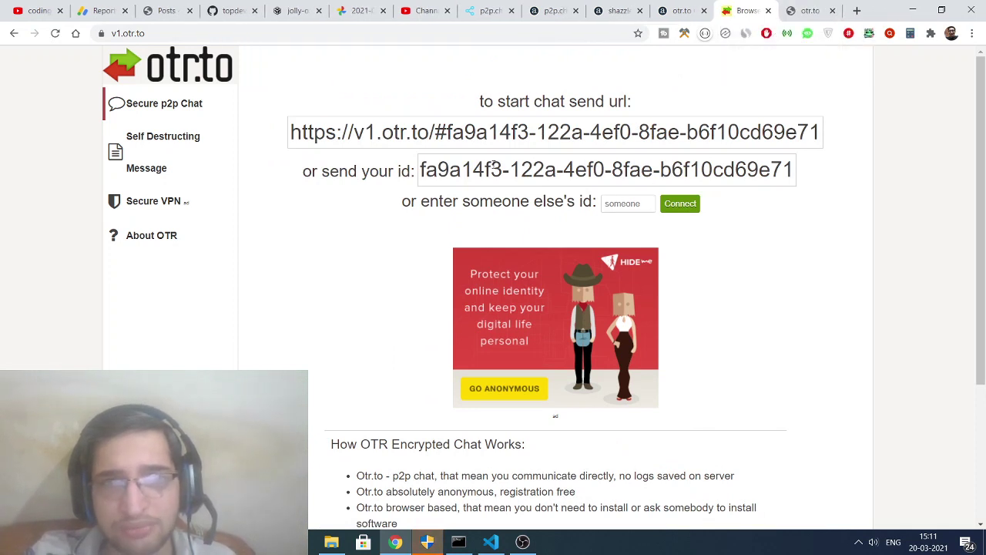
triple_click(513, 171)
right_click(493, 168)
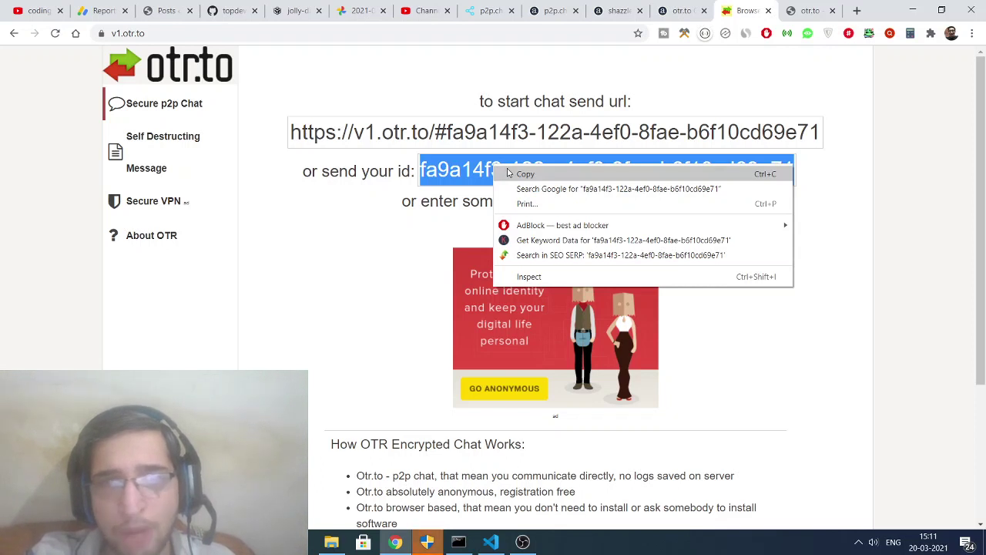
click(523, 173)
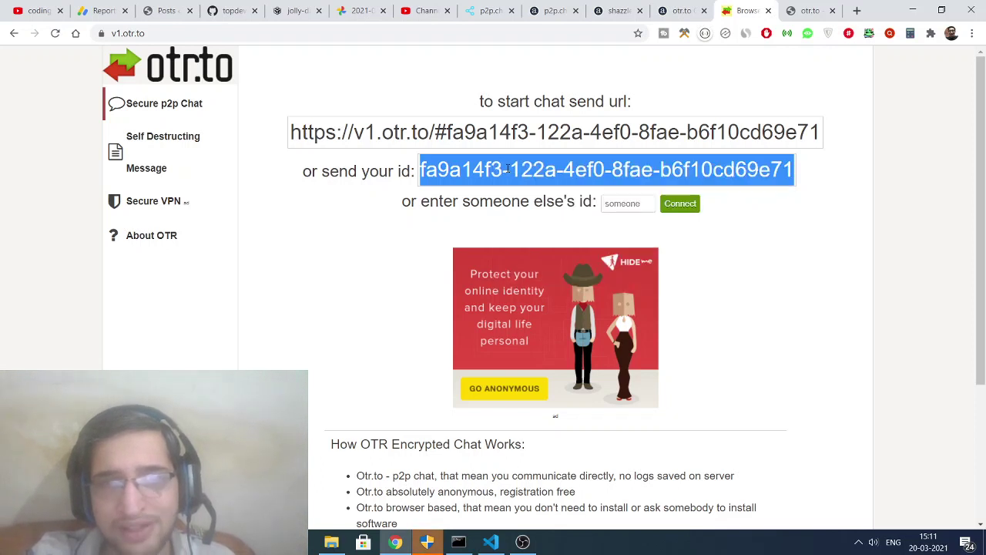
Load the v1.otr.to address in the older otr.to chat tab
click(157, 31)
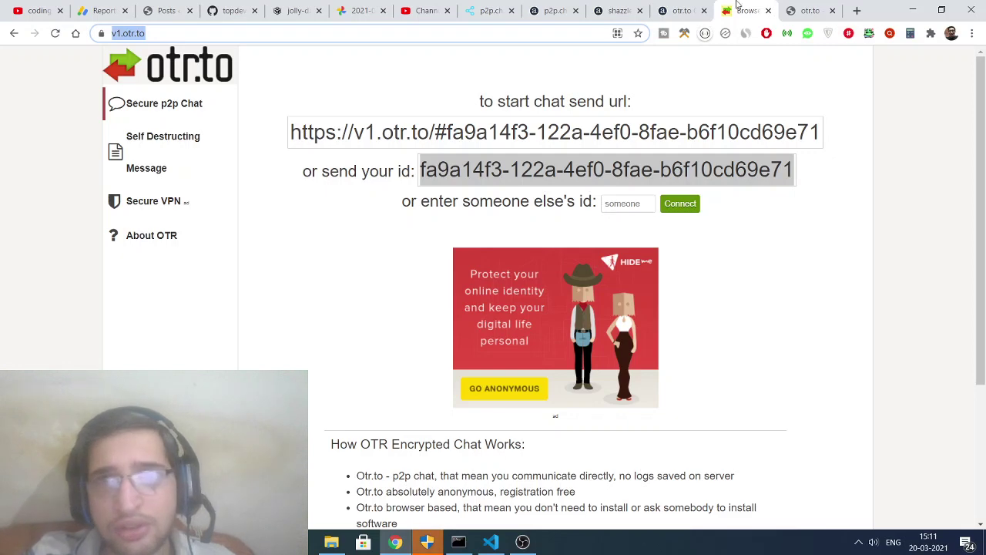
click(810, 11)
click(572, 31)
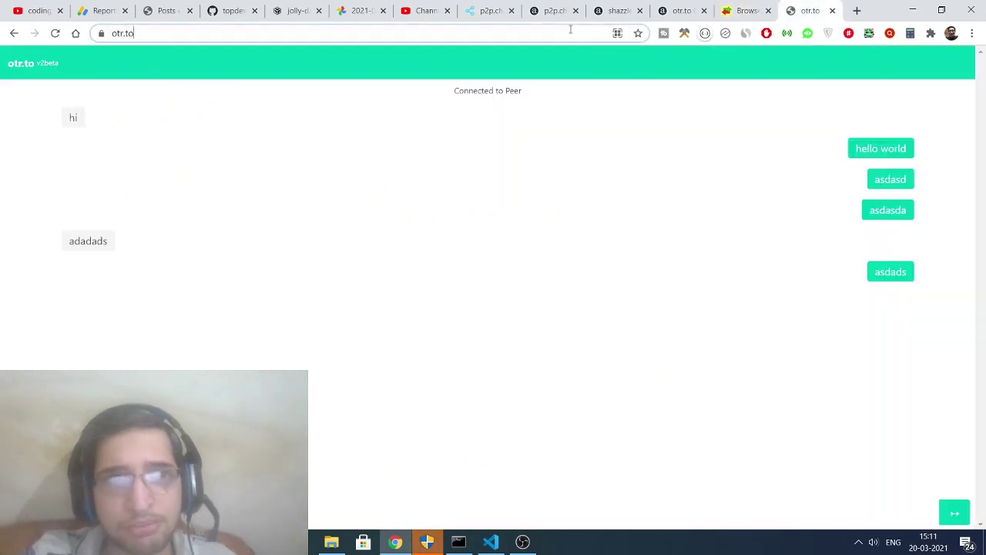
key(ctrl+v)
key(Return)
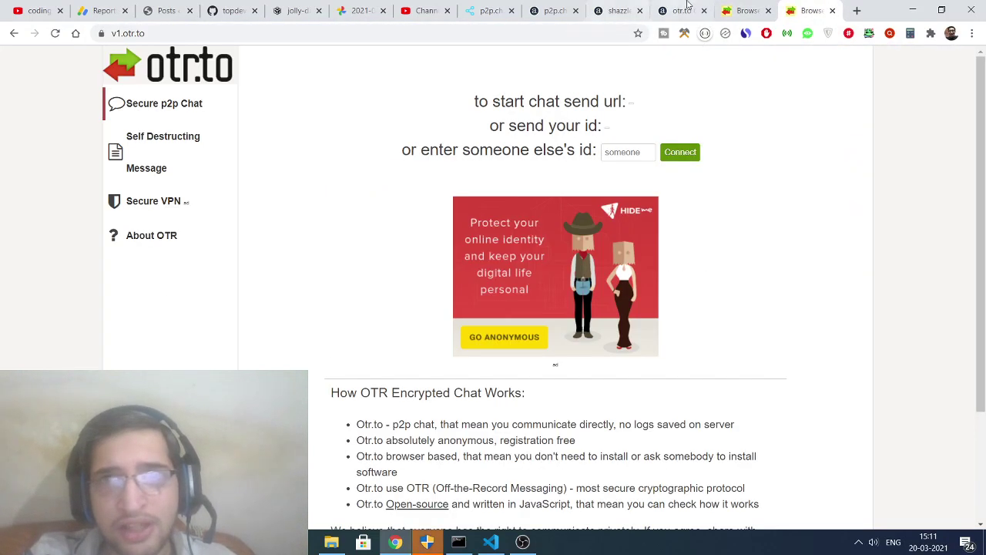
Enter the first tab's chat ID in the new tab's someone else's id field and connect
click(745, 11)
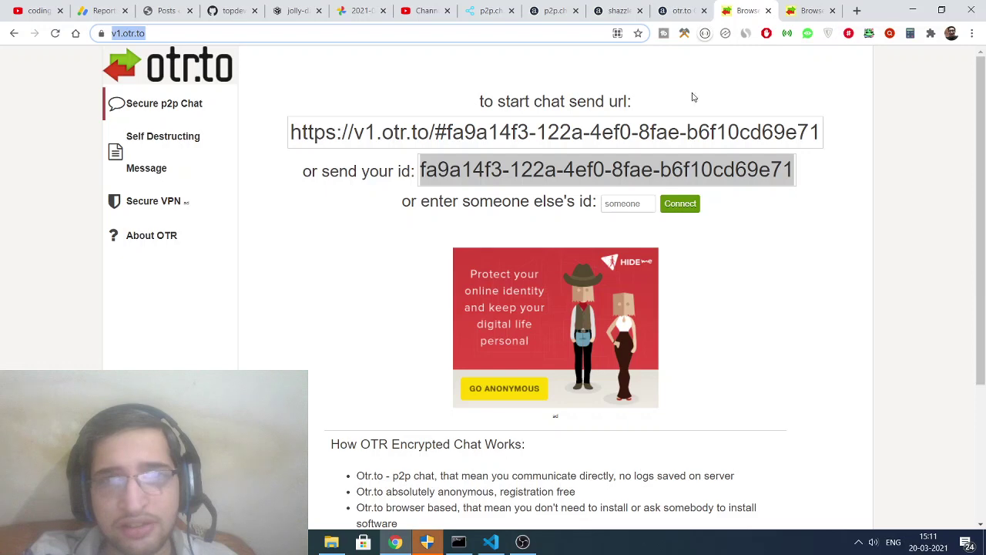
triple_click(583, 168)
right_click(583, 171)
click(591, 178)
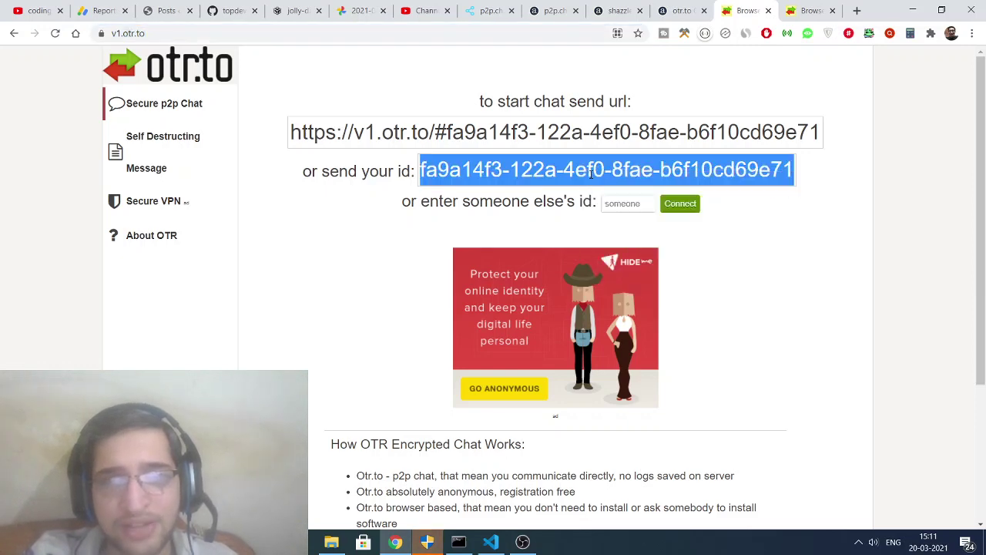
key(ctrl+Tab)
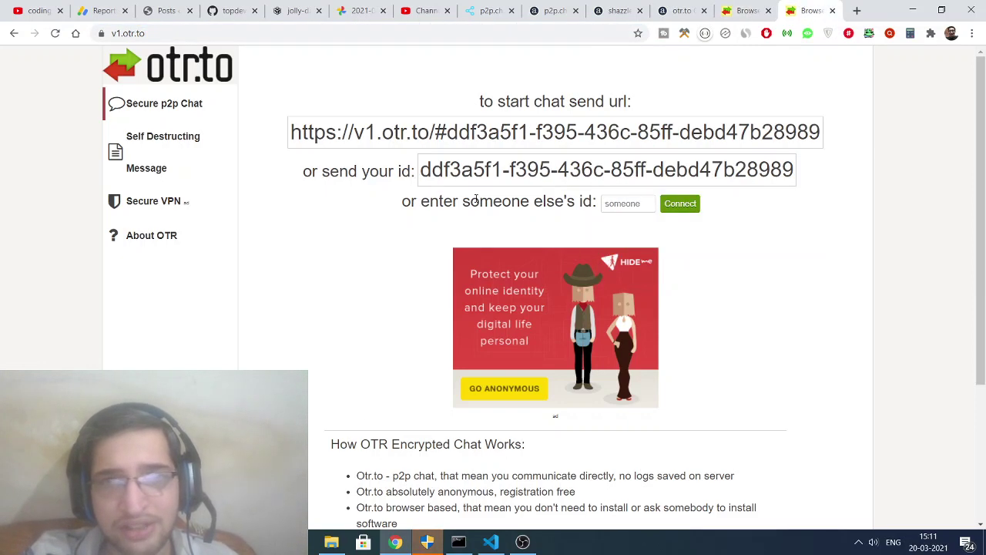
drag(409, 201, 570, 202)
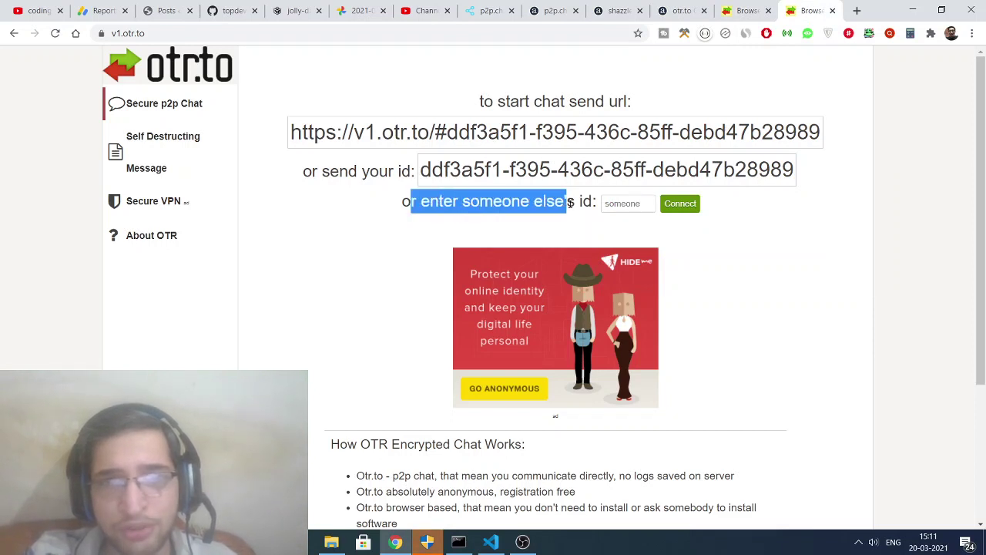
click(613, 205)
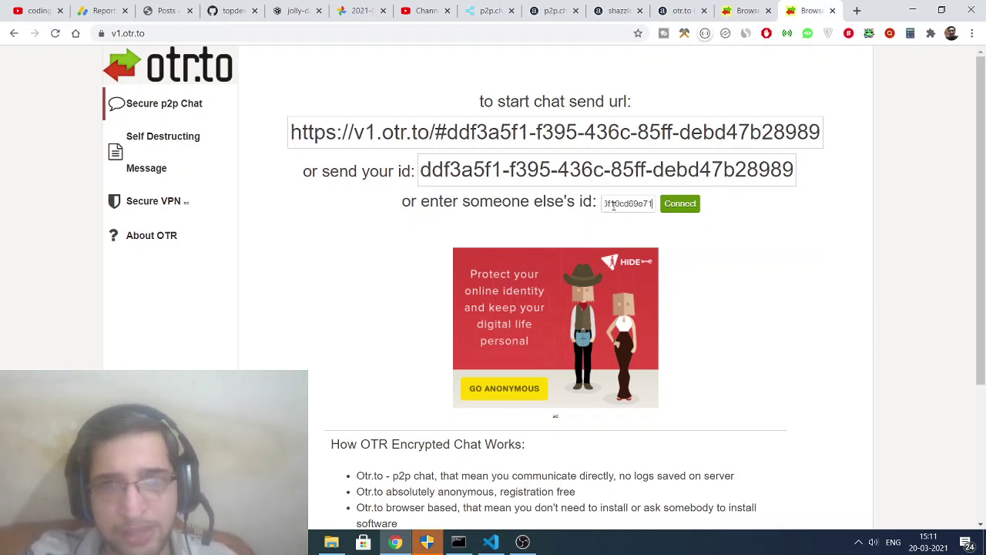
click(673, 206)
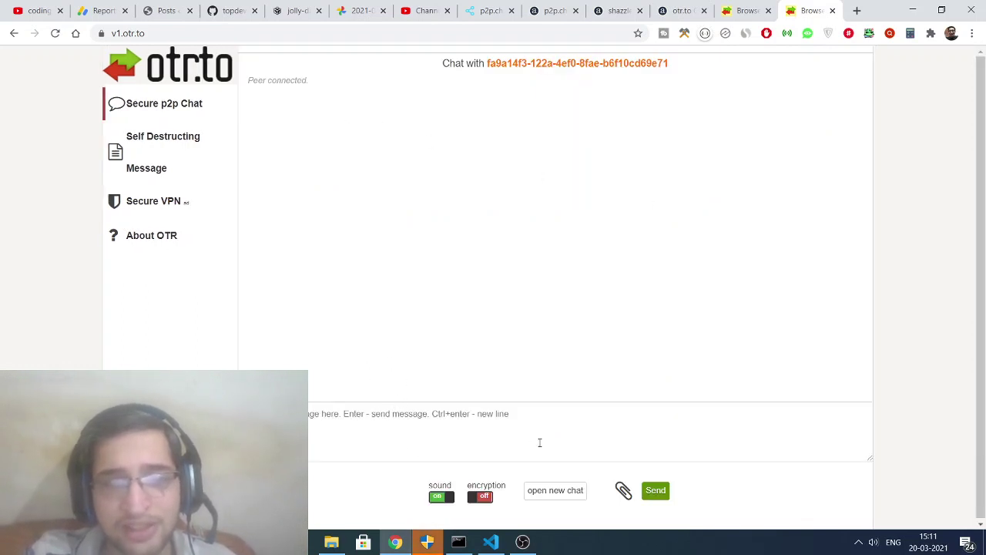
Upload Screenshot_15 through encrypted file sharing, then check the peer's chat tab for it
click(622, 490)
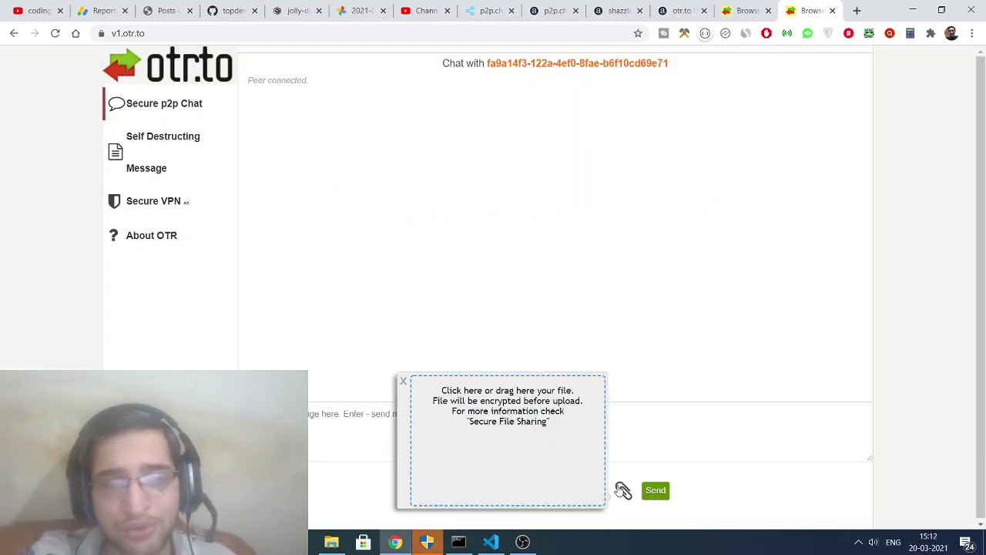
click(532, 444)
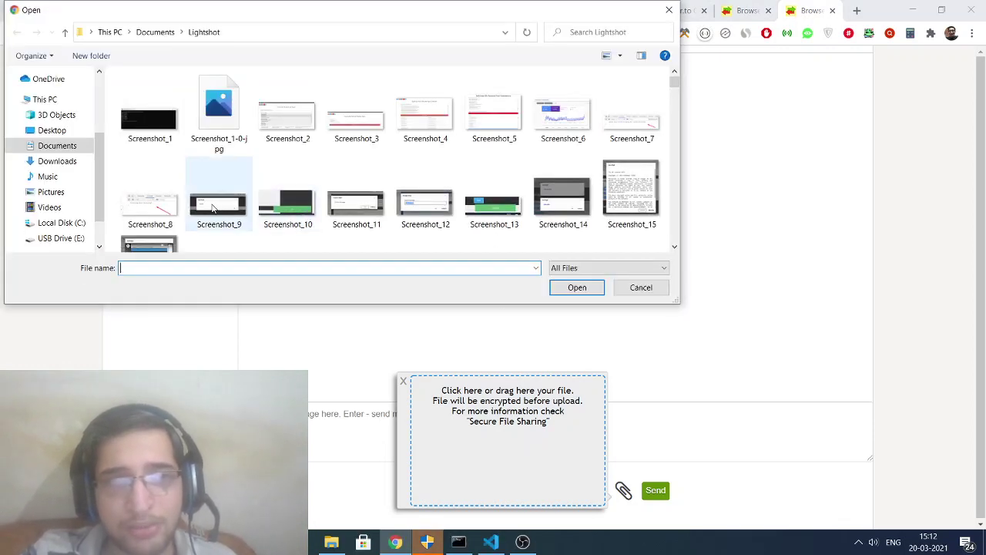
double_click(623, 195)
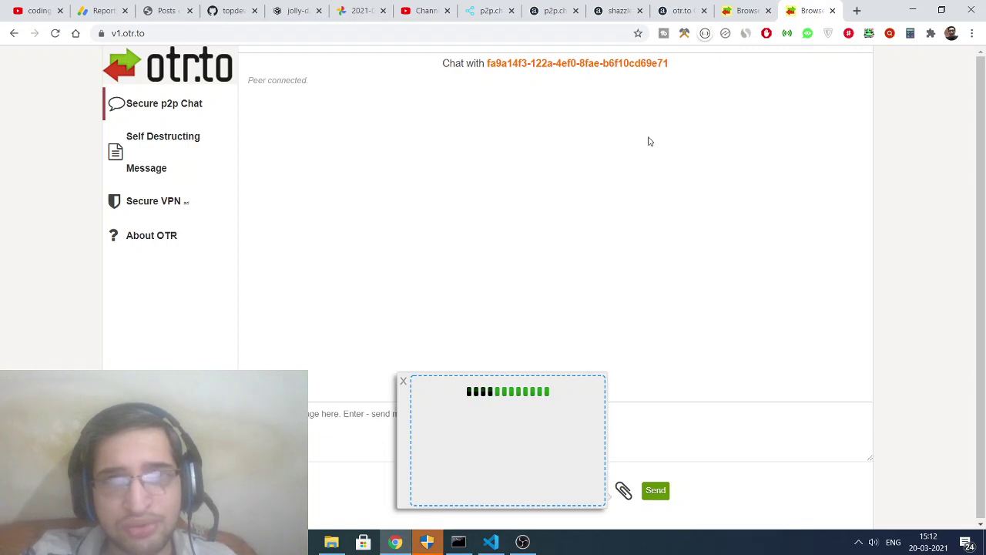
click(744, 9)
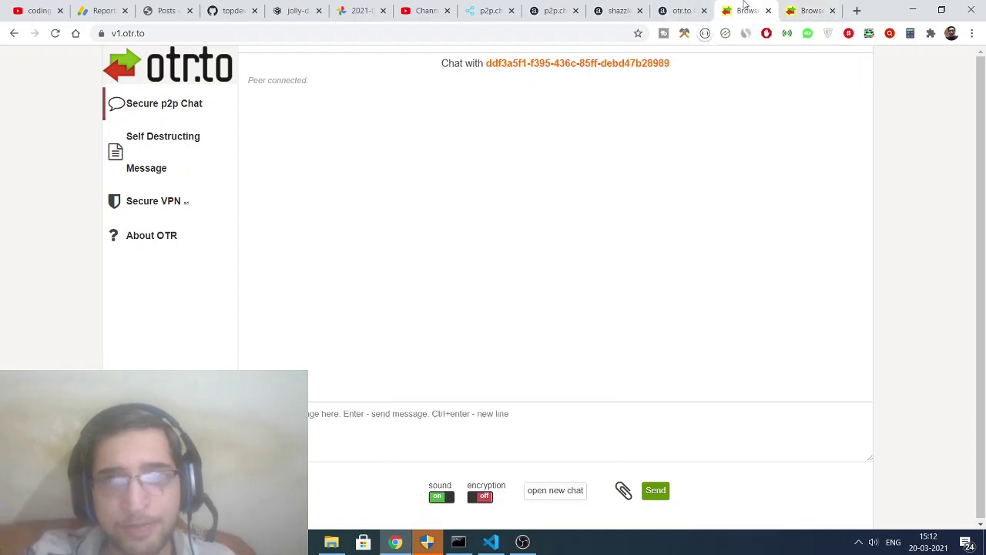
click(809, 10)
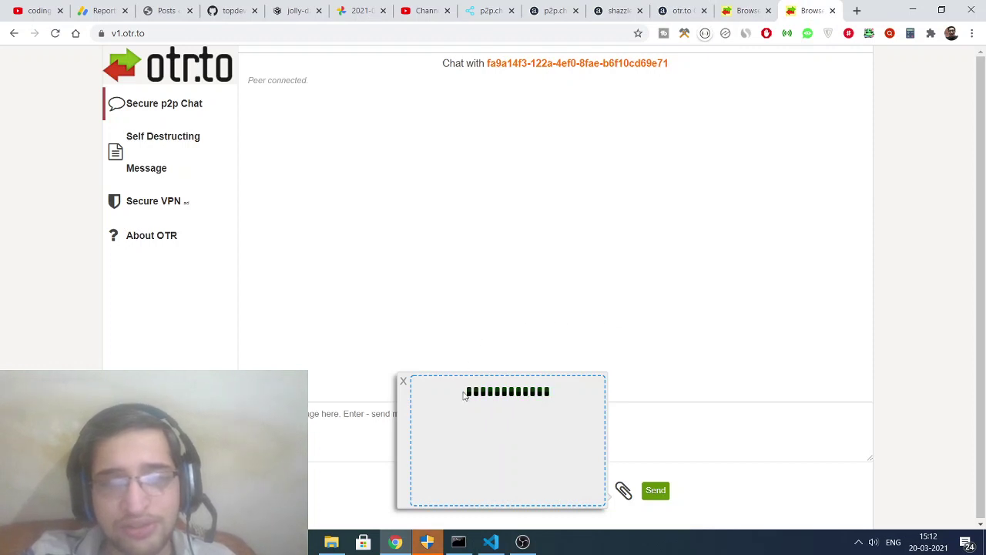